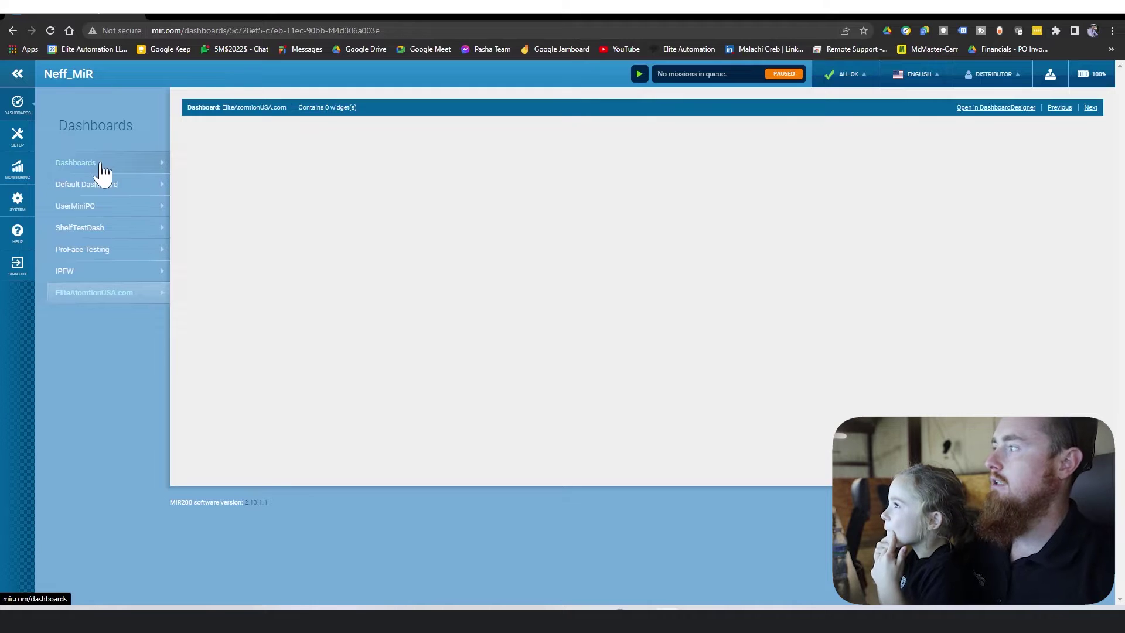
Create a new dashboard named 'Elite Automation' from the Dashboards list.
click(101, 165)
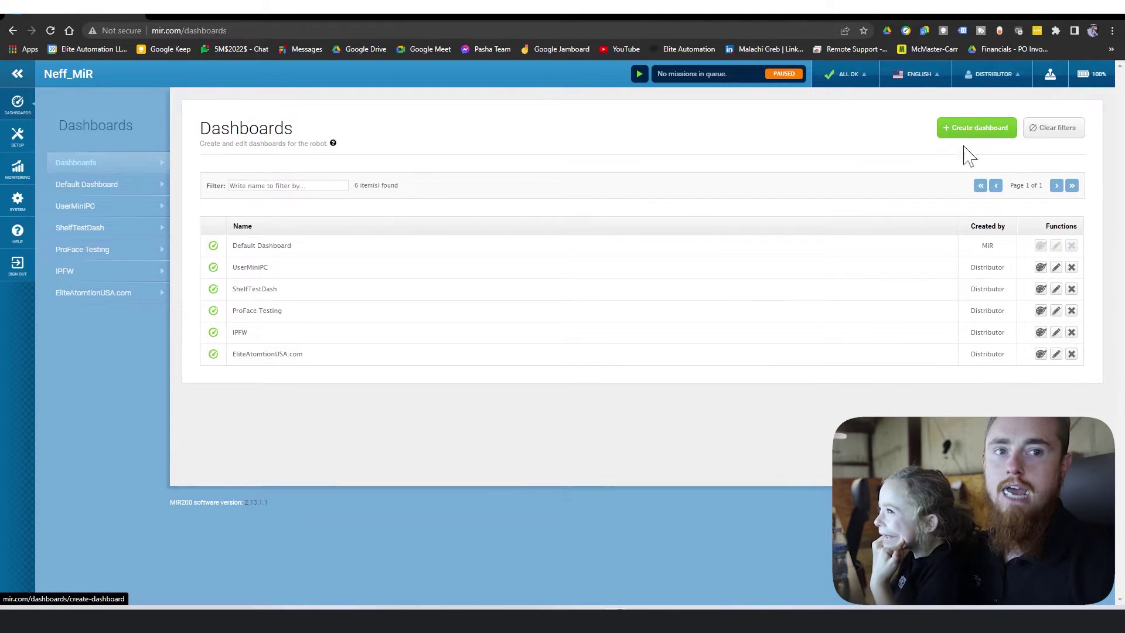
click(977, 130)
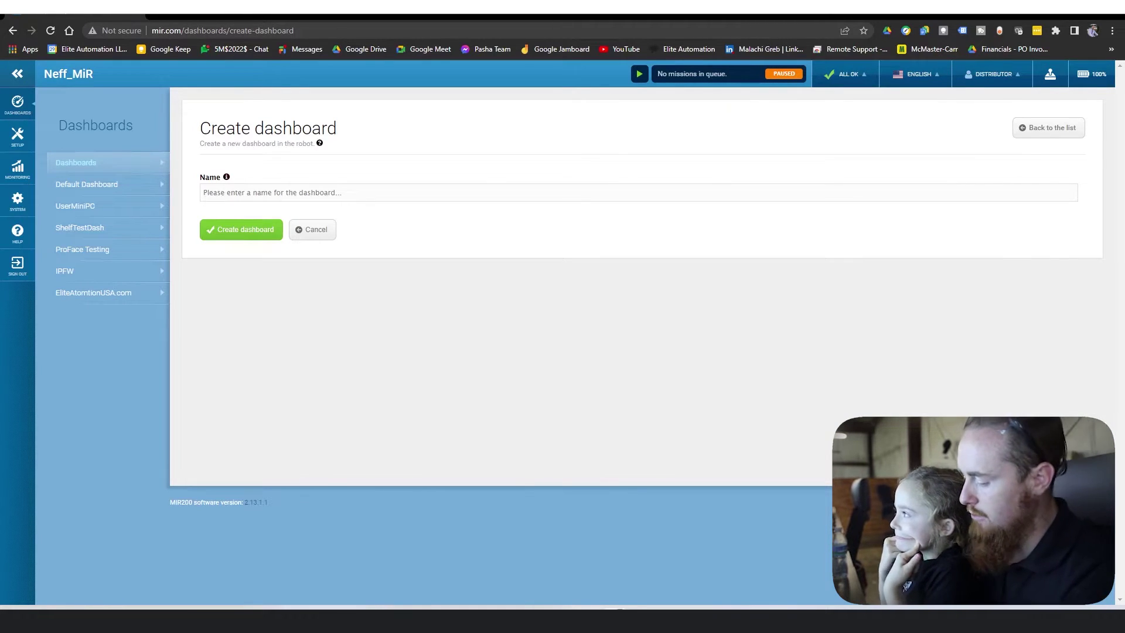
text(Elite Automation)
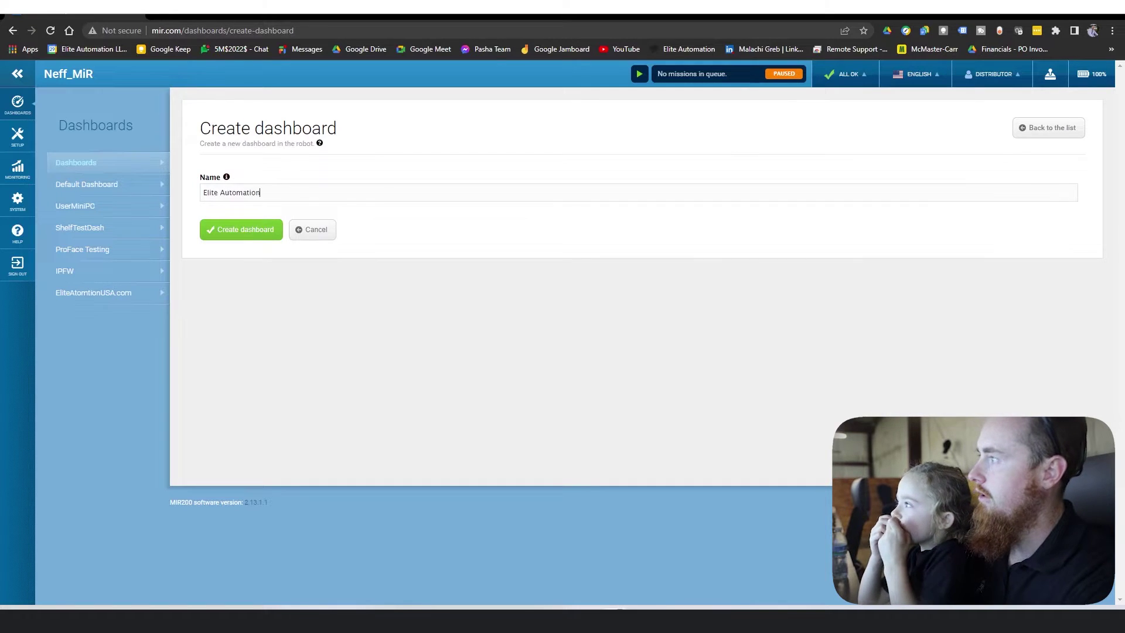
click(240, 231)
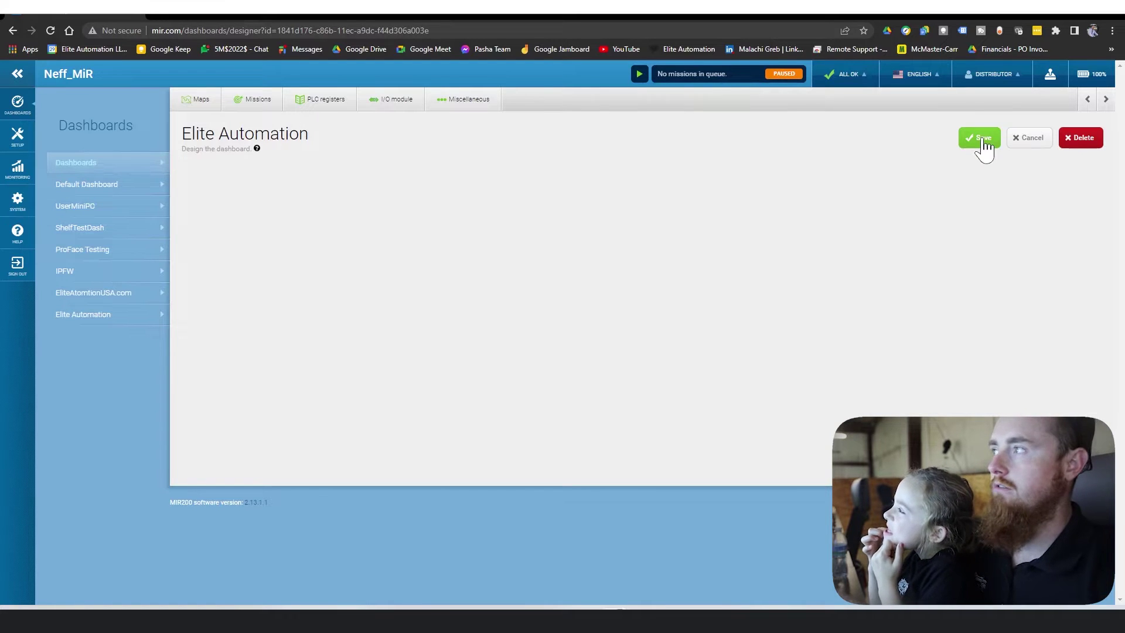
Add a Mission button widget and check its settings, leaving it with no mission.
mouse_move(236, 110)
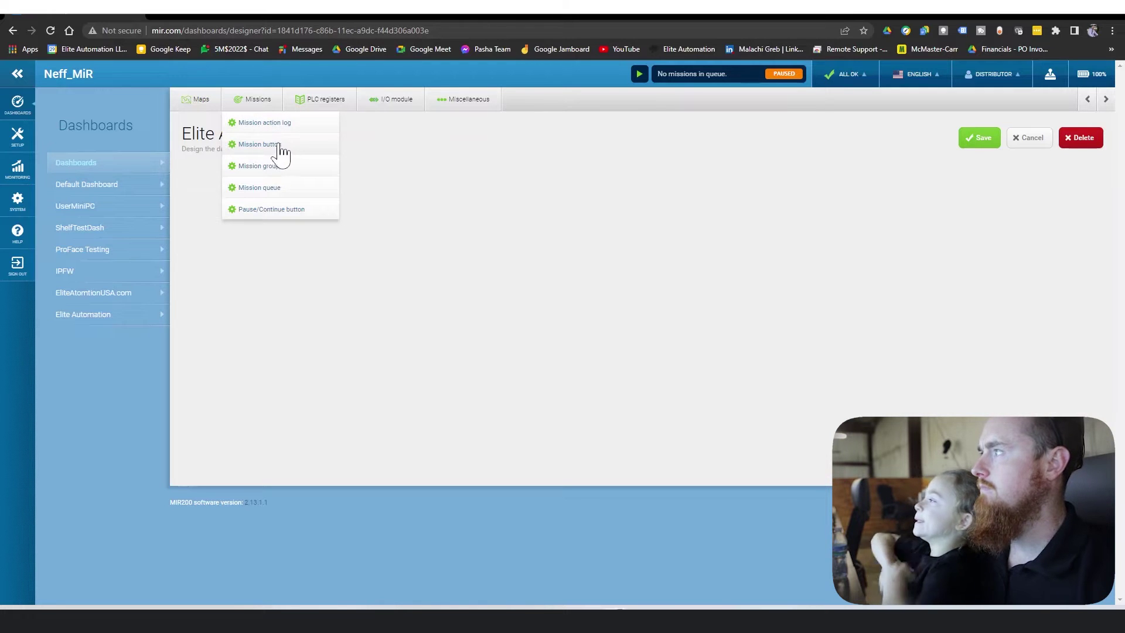
click(280, 152)
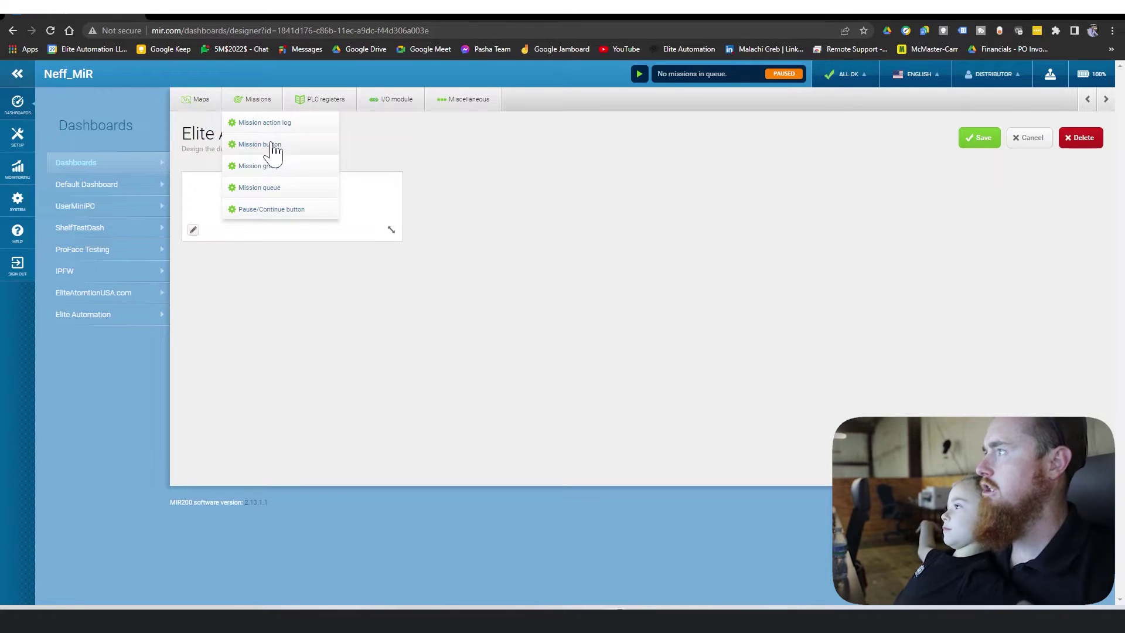
click(192, 231)
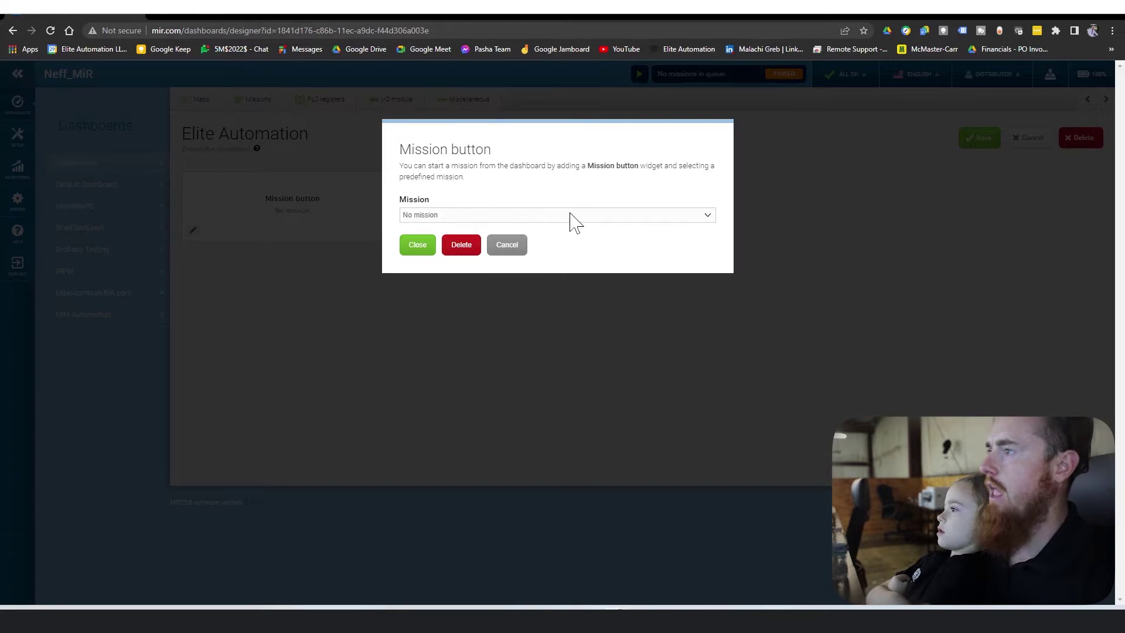
click(511, 249)
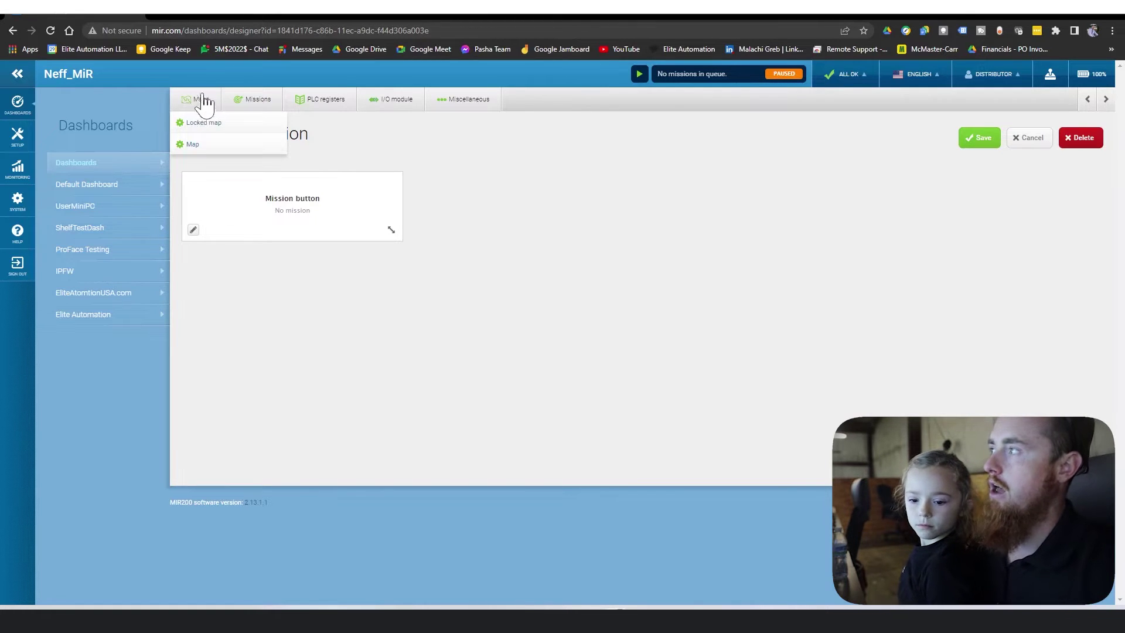
Add Map, Mission action log, a second Mission button and Mission queue widgets.
click(205, 144)
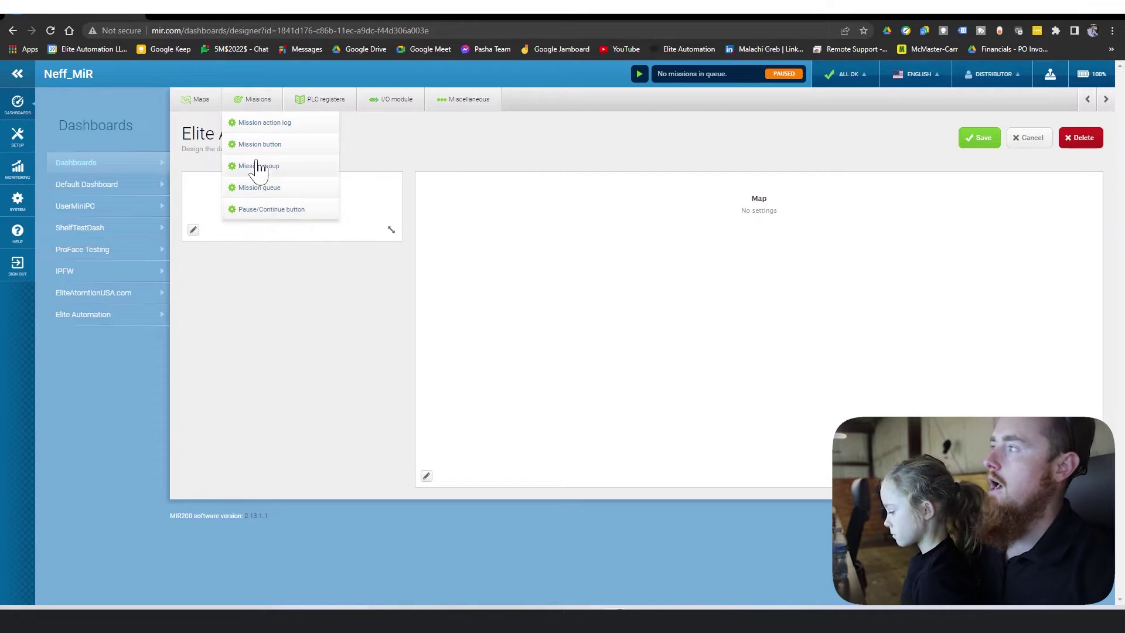
click(289, 127)
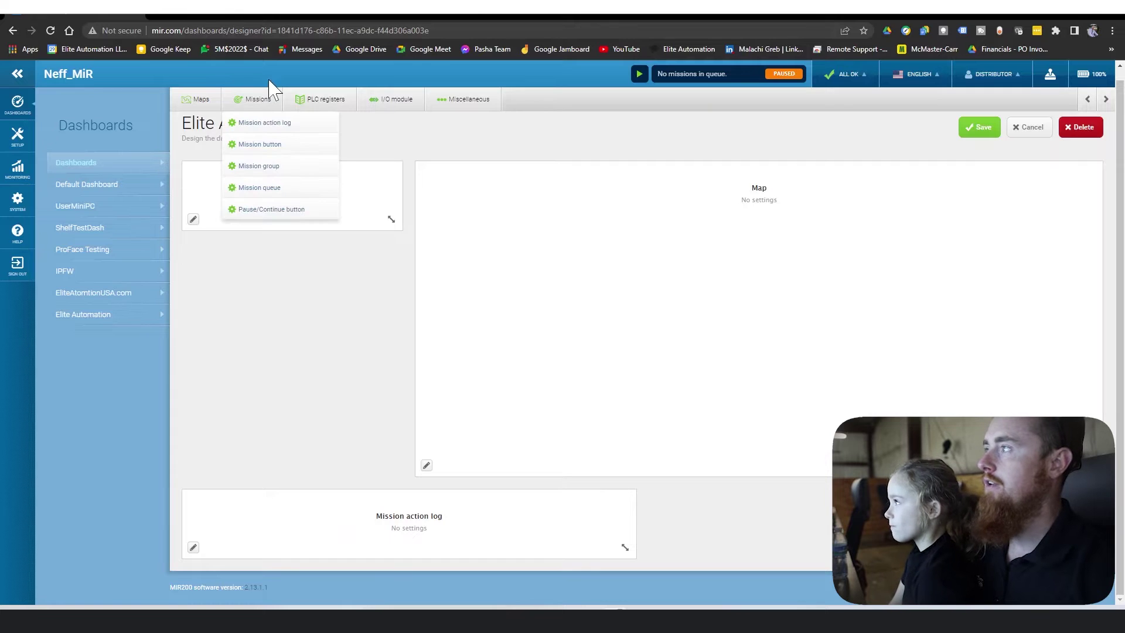
click(260, 145)
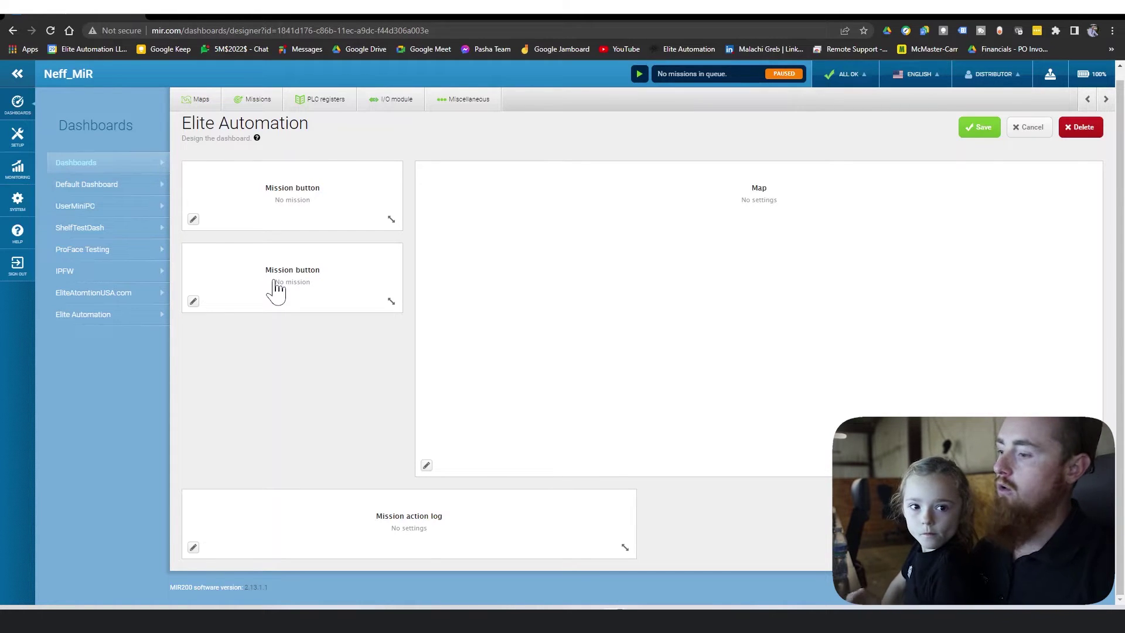
click(240, 100)
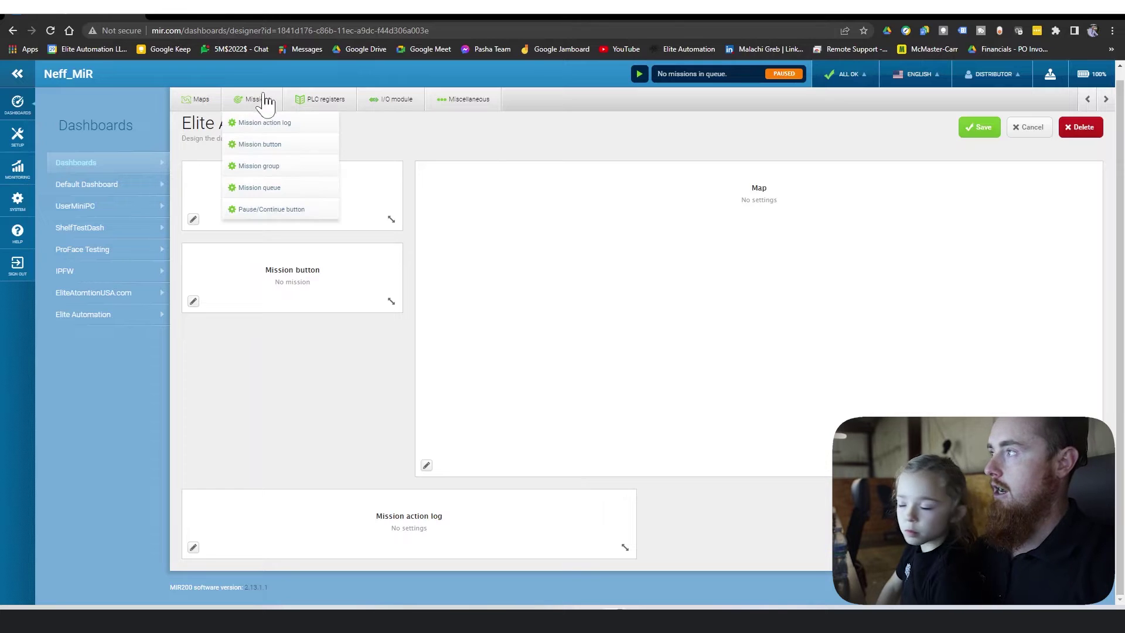
click(259, 100)
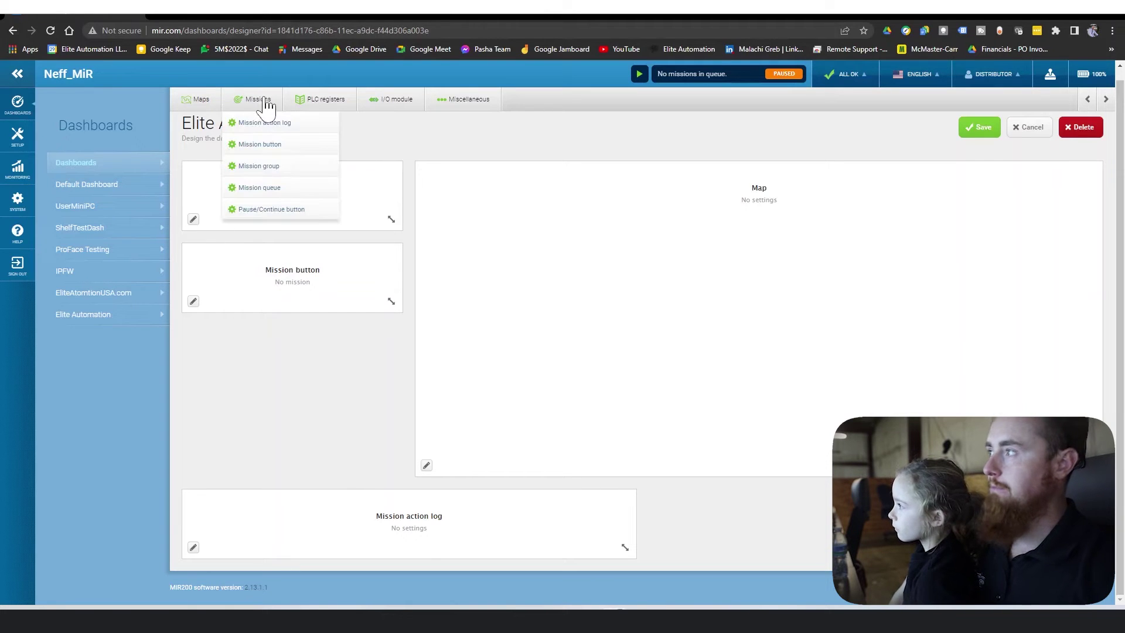
click(273, 192)
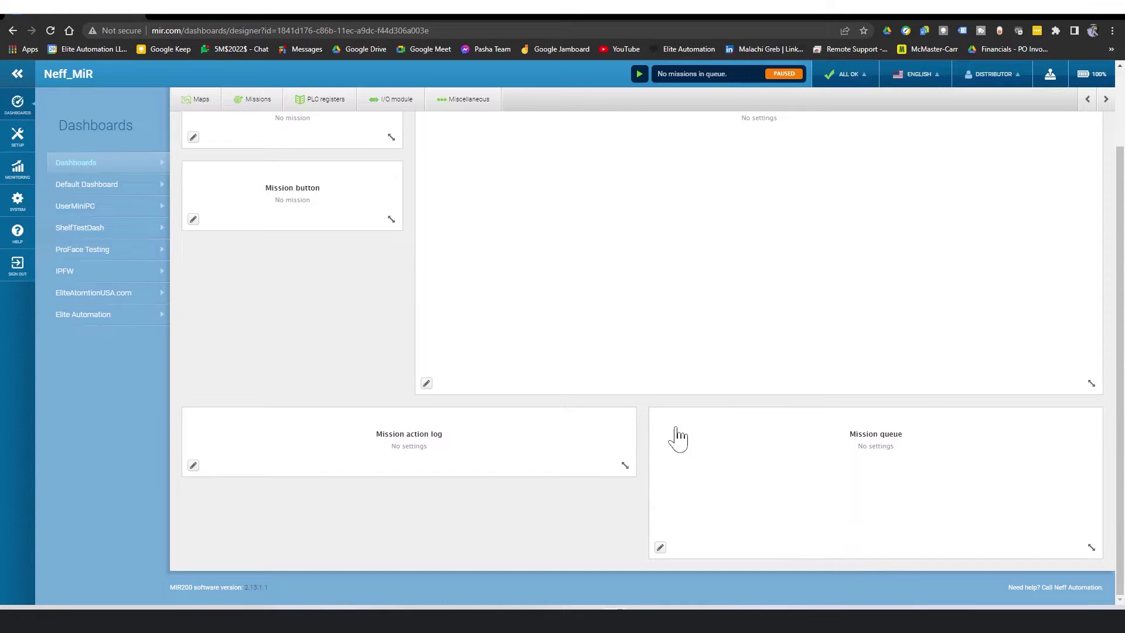
scroll(603, 377, up, 2)
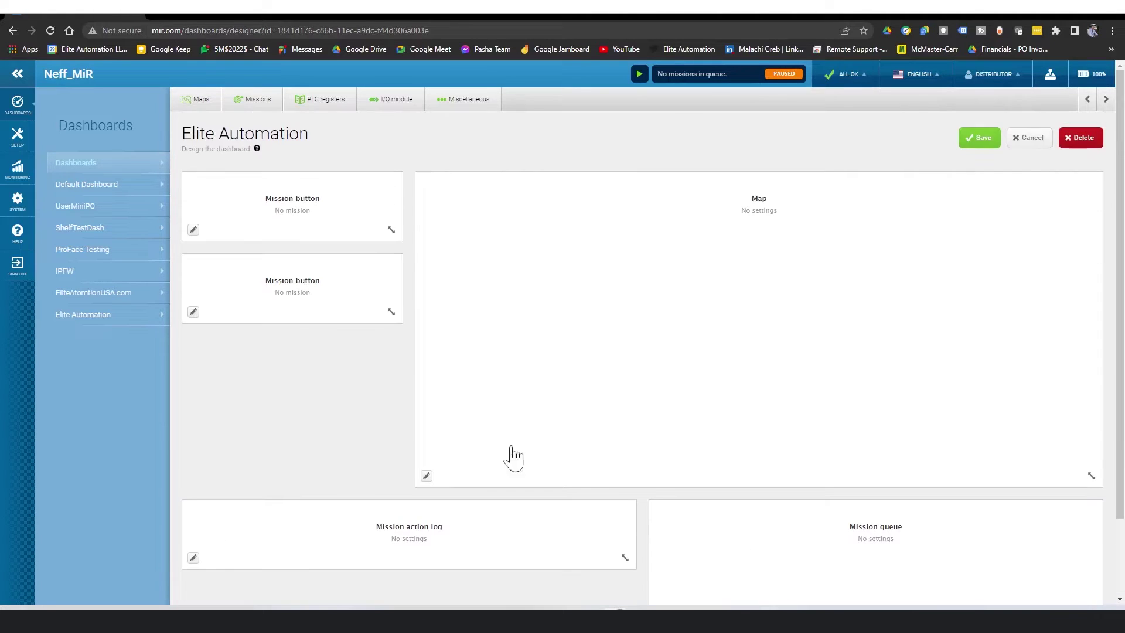
click(327, 105)
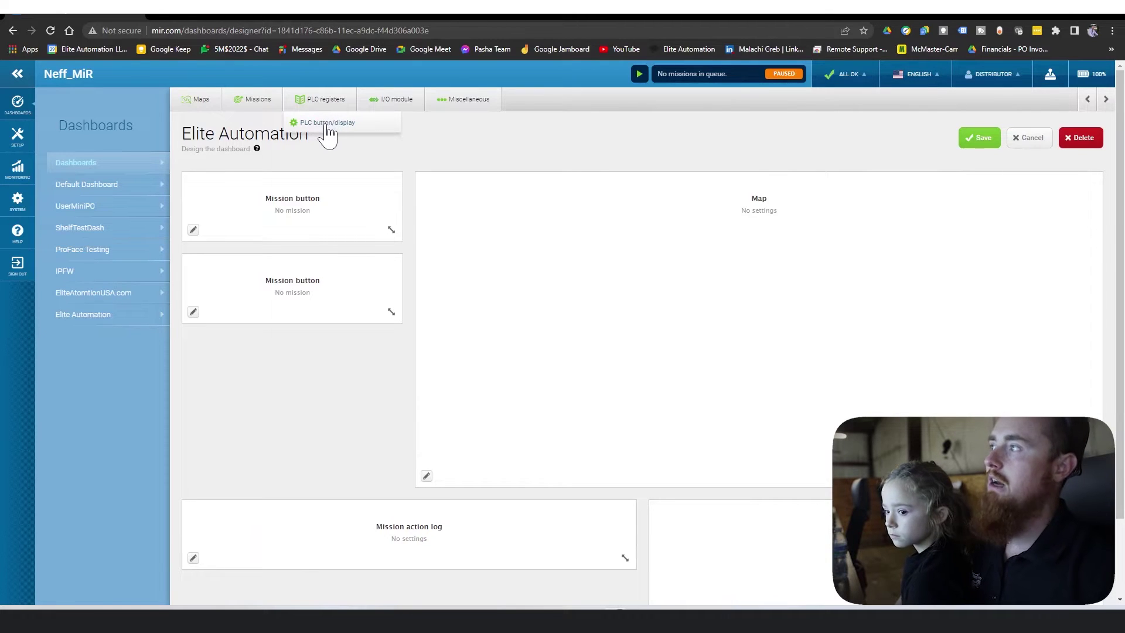
Add an I/O status widget and browse the miscellaneous widgets.
click(397, 104)
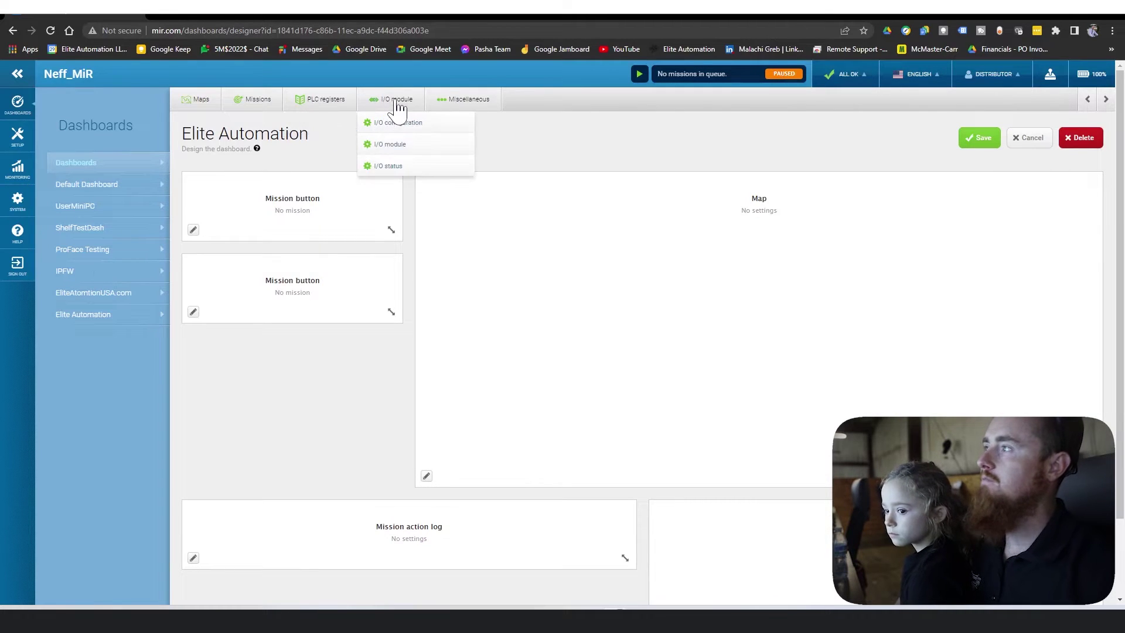
click(385, 168)
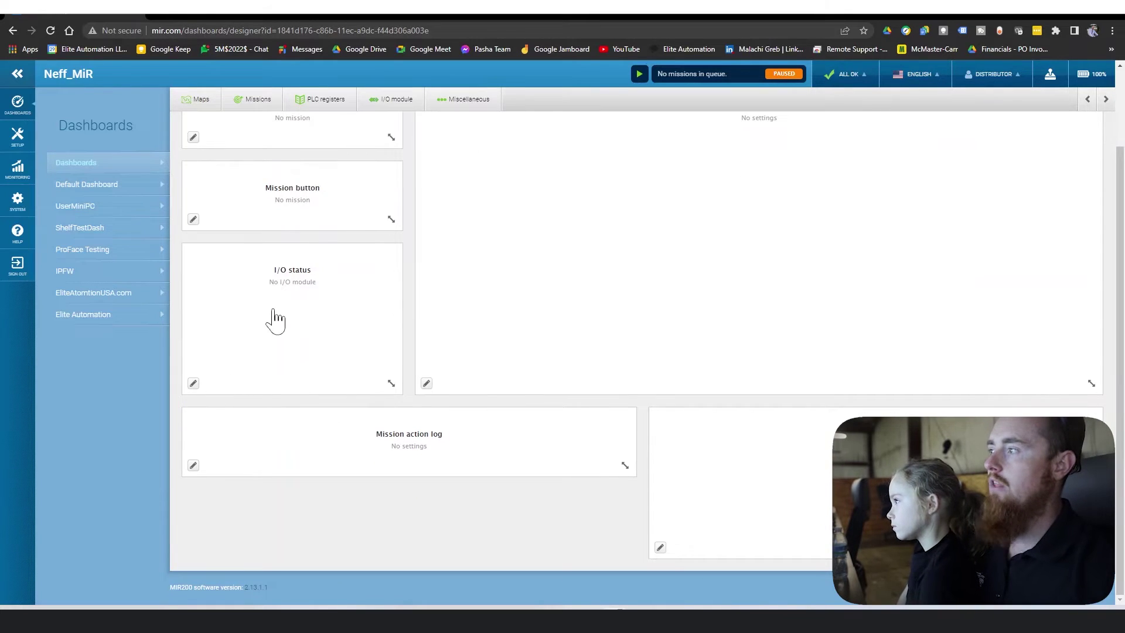
scroll(351, 293, up, 2)
click(470, 100)
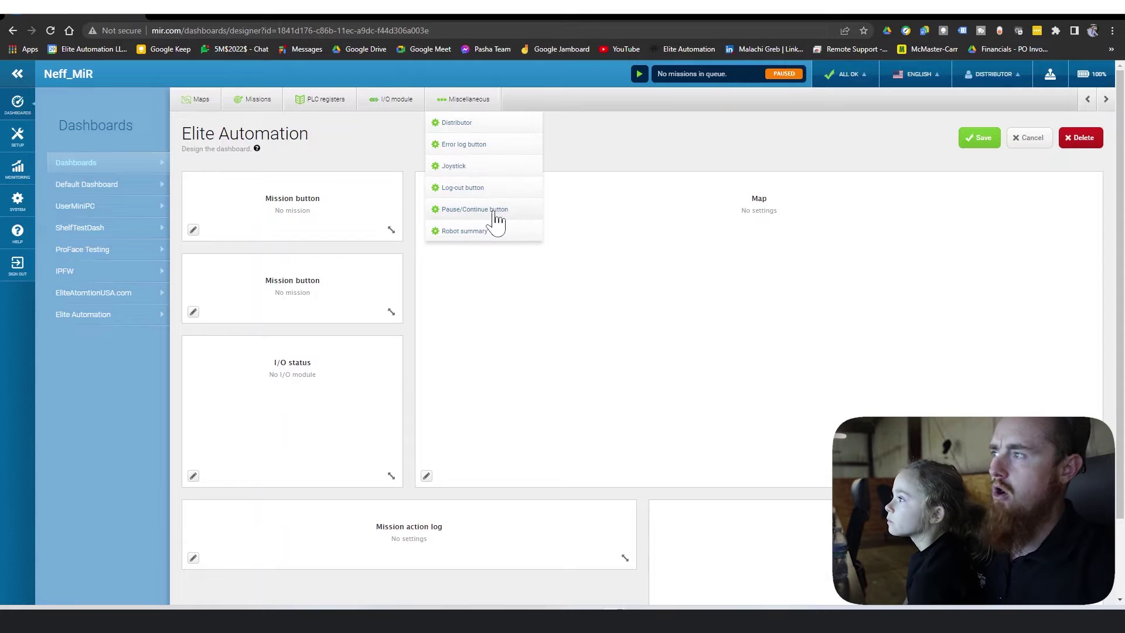
scroll(329, 310, down, 2)
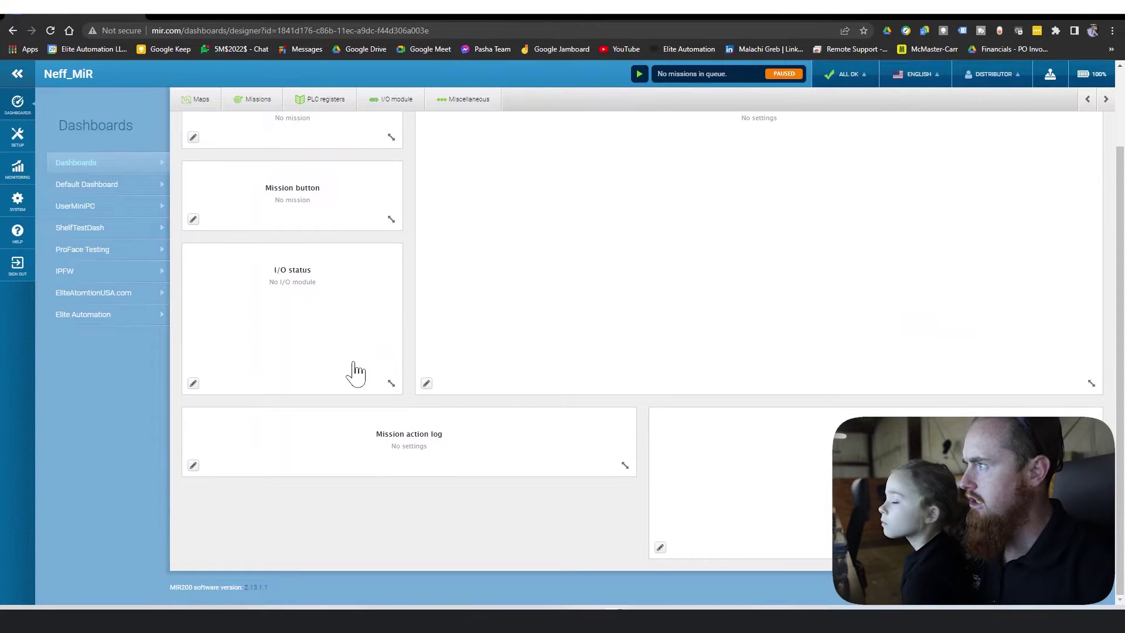
scroll(356, 372, up, 2)
Place a Mission button in the top-left slot and add a Pause/Continue button widget.
mouse_move(275, 111)
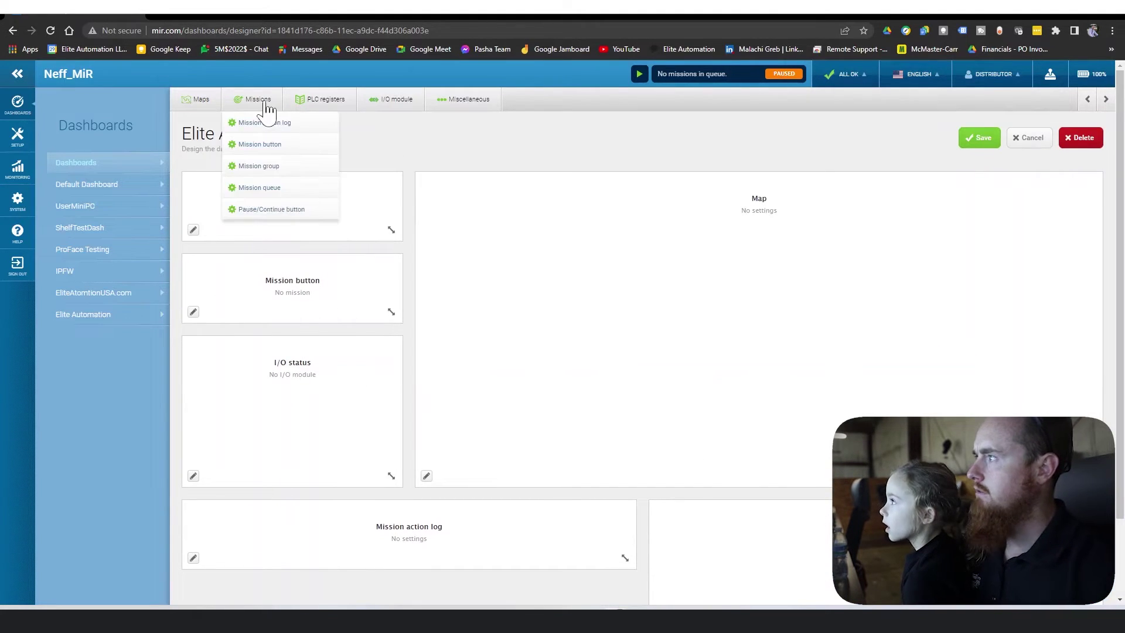
drag(269, 136, 269, 221)
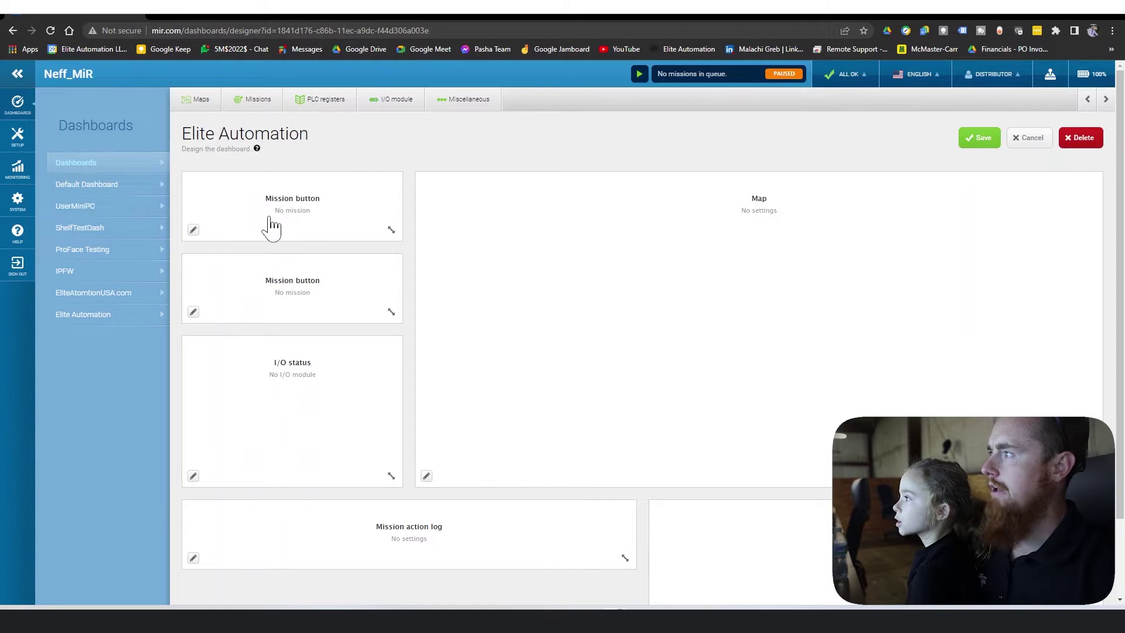
mouse_move(258, 101)
click(256, 212)
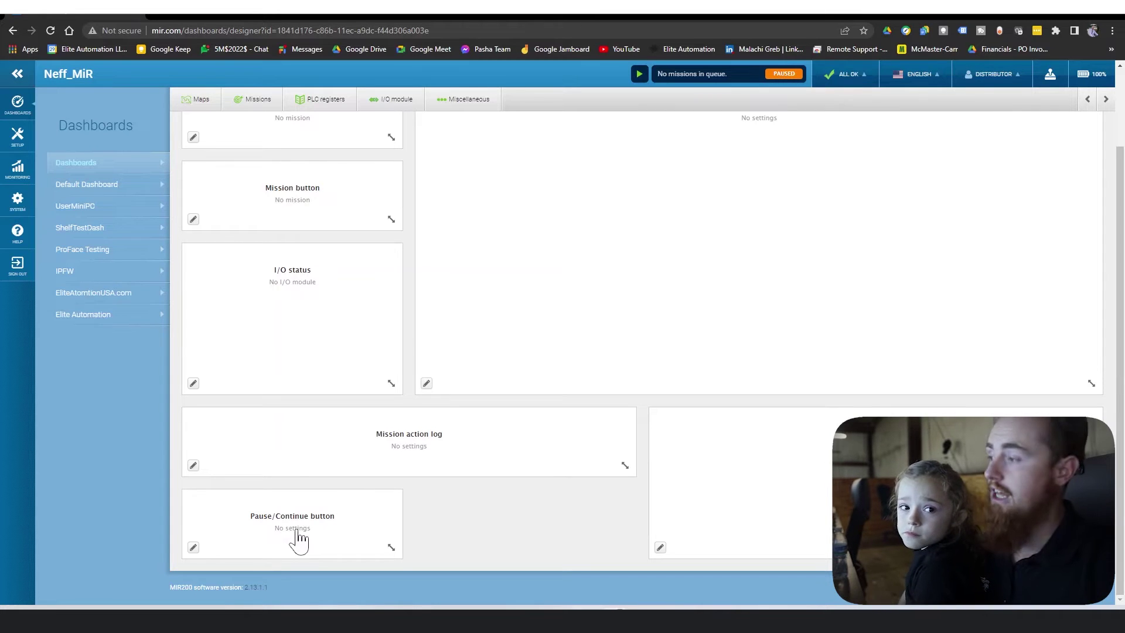
scroll(365, 527, up, 4)
scroll(367, 529, down, 3)
scroll(367, 529, down, 1)
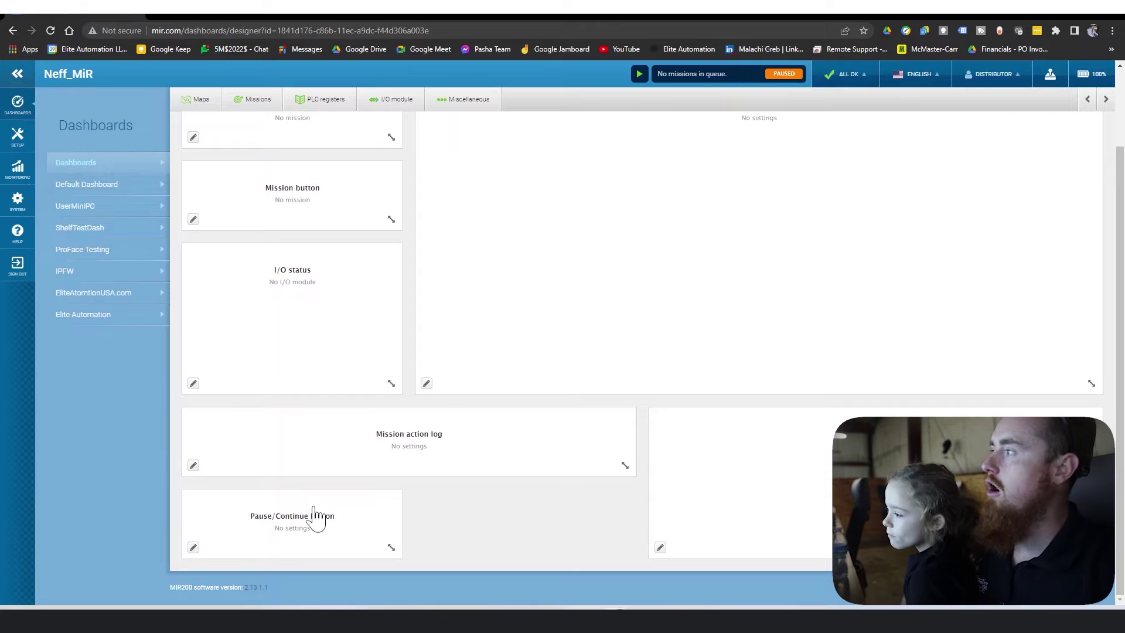
scroll(610, 495, up, 3)
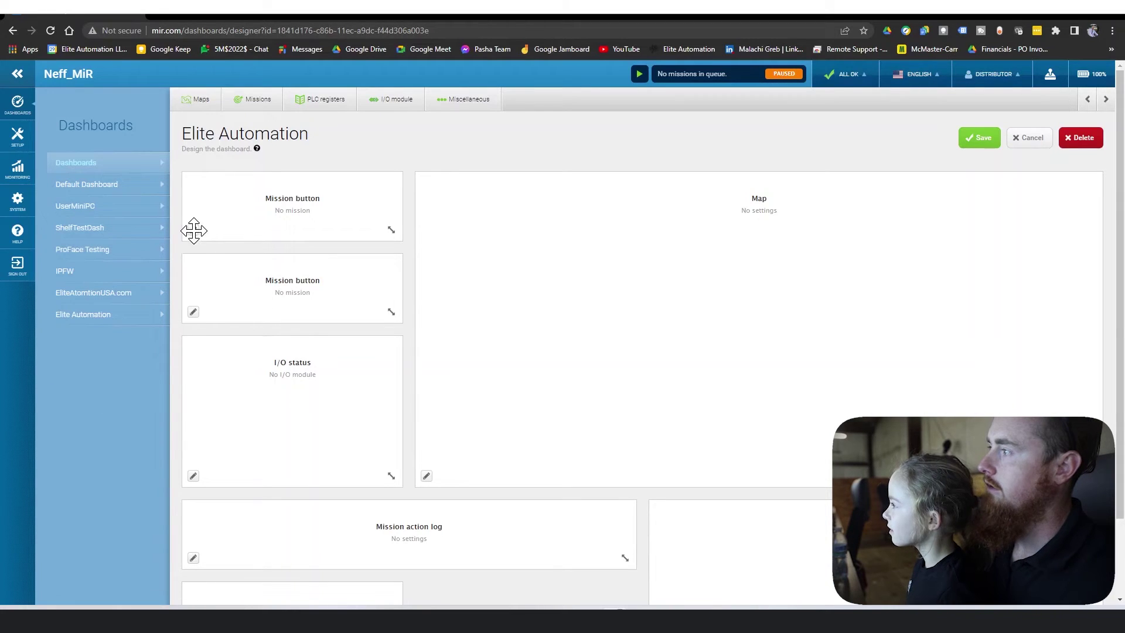
Set the first Mission button's mission to Elite AutomationUSA.com.
click(193, 230)
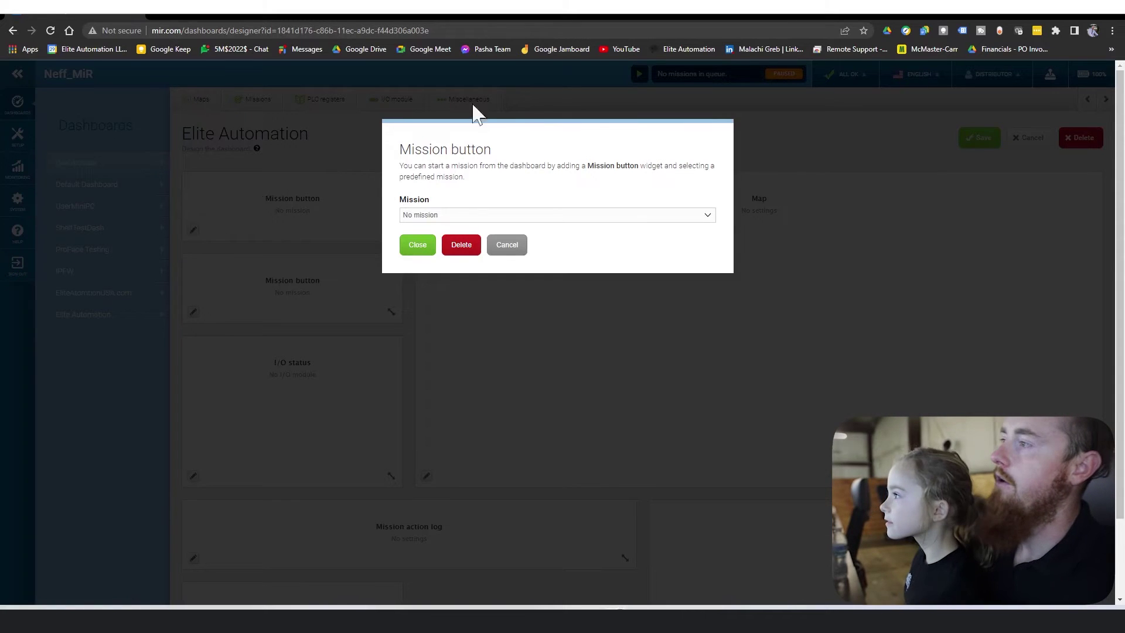
click(709, 218)
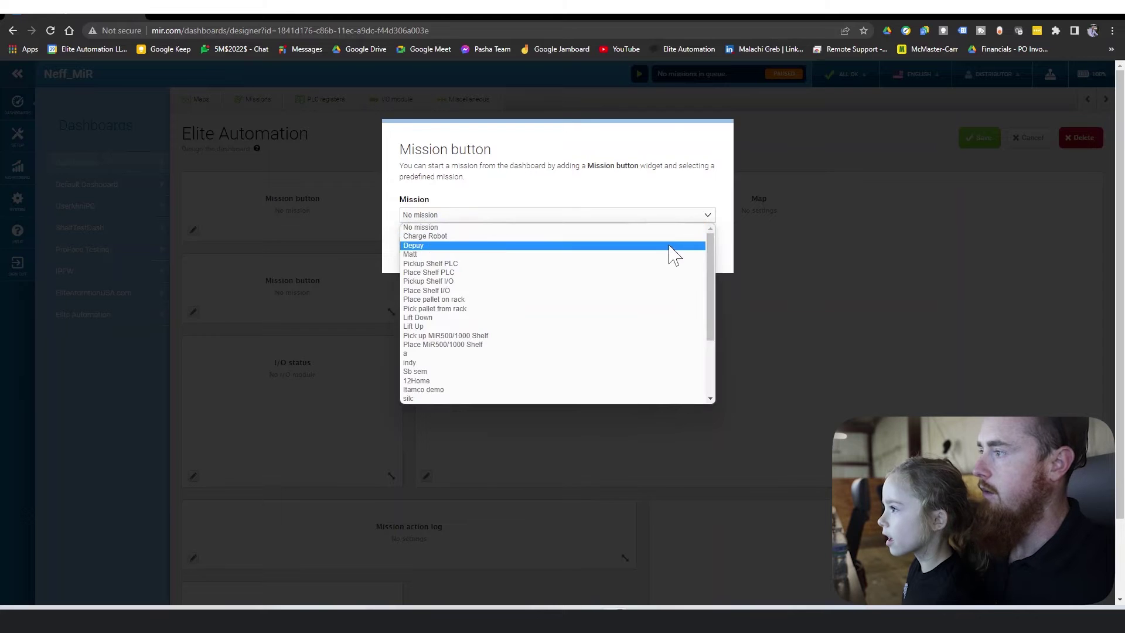
scroll(623, 316, down, 3)
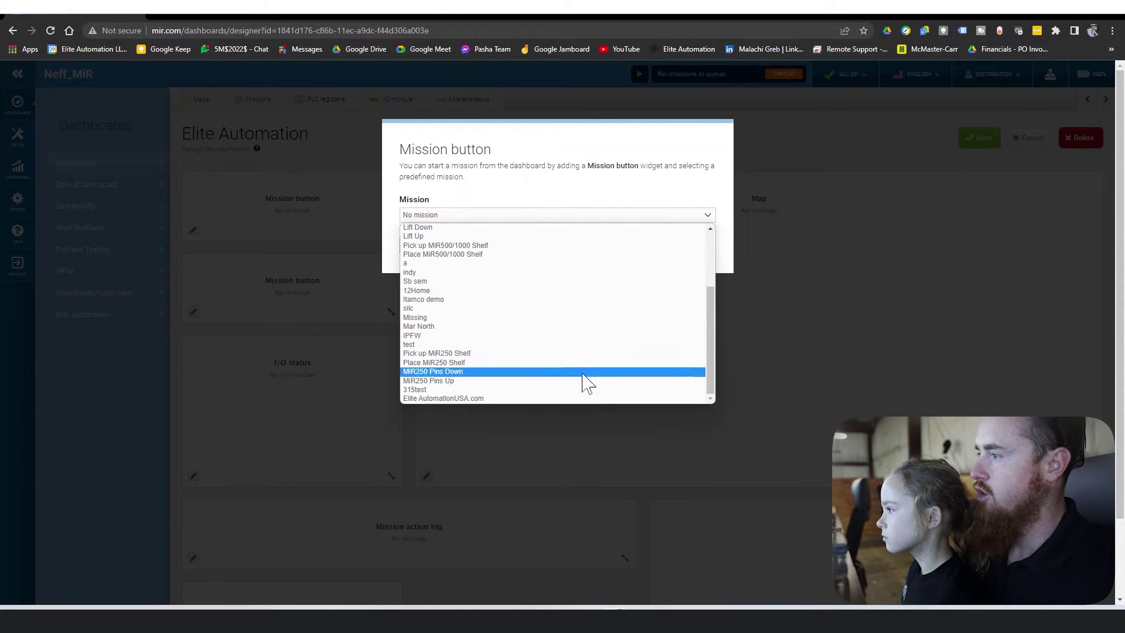
click(494, 400)
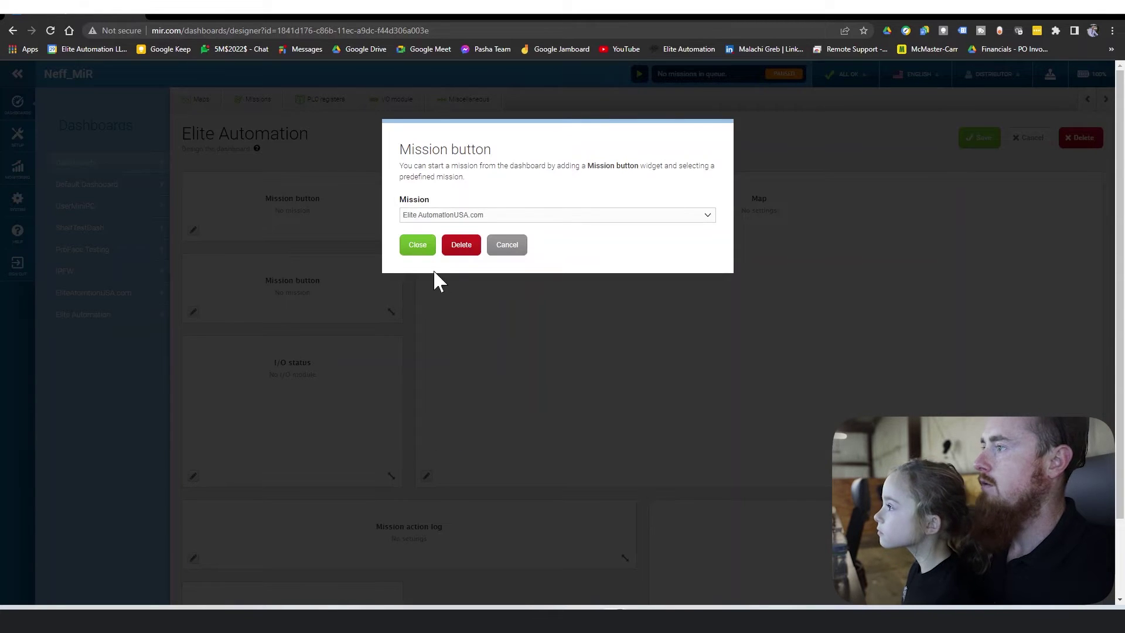
click(425, 248)
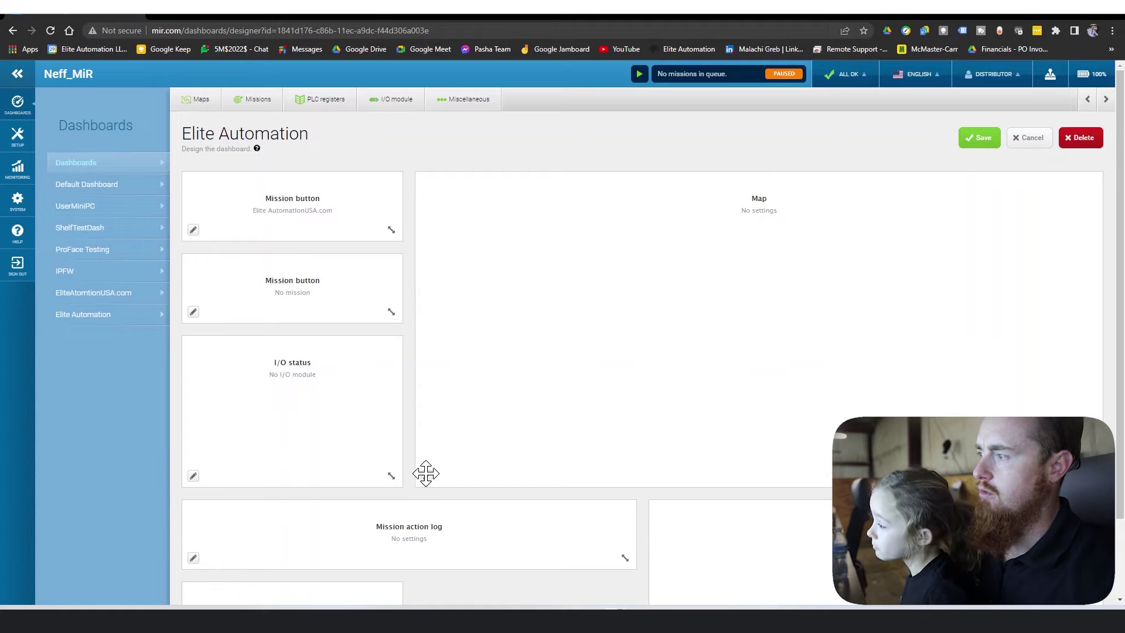
click(426, 474)
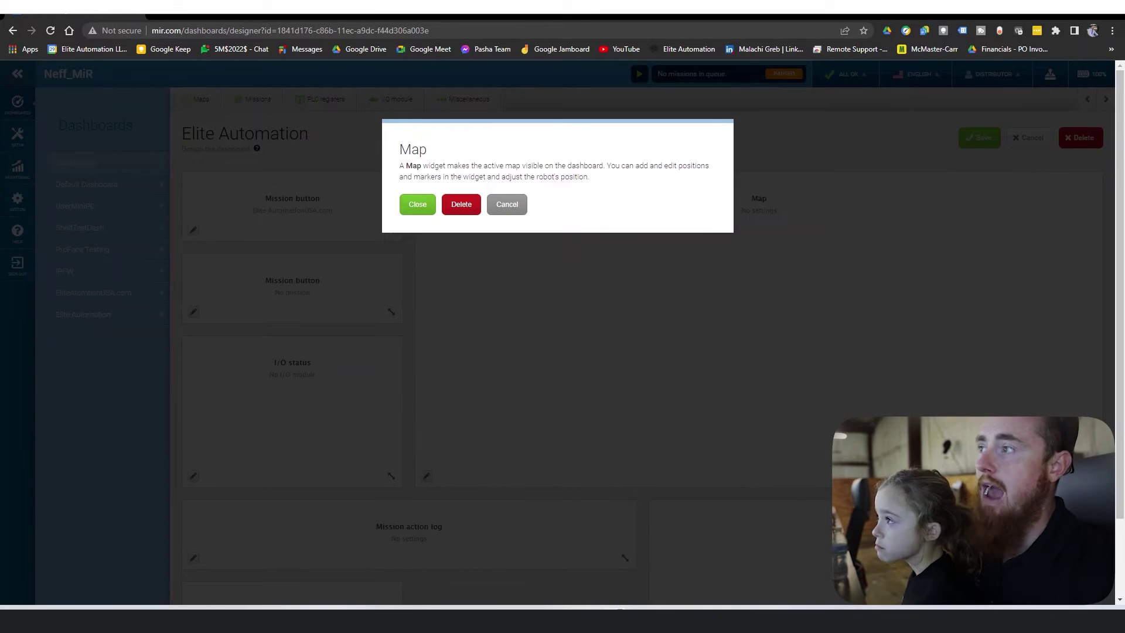
click(417, 206)
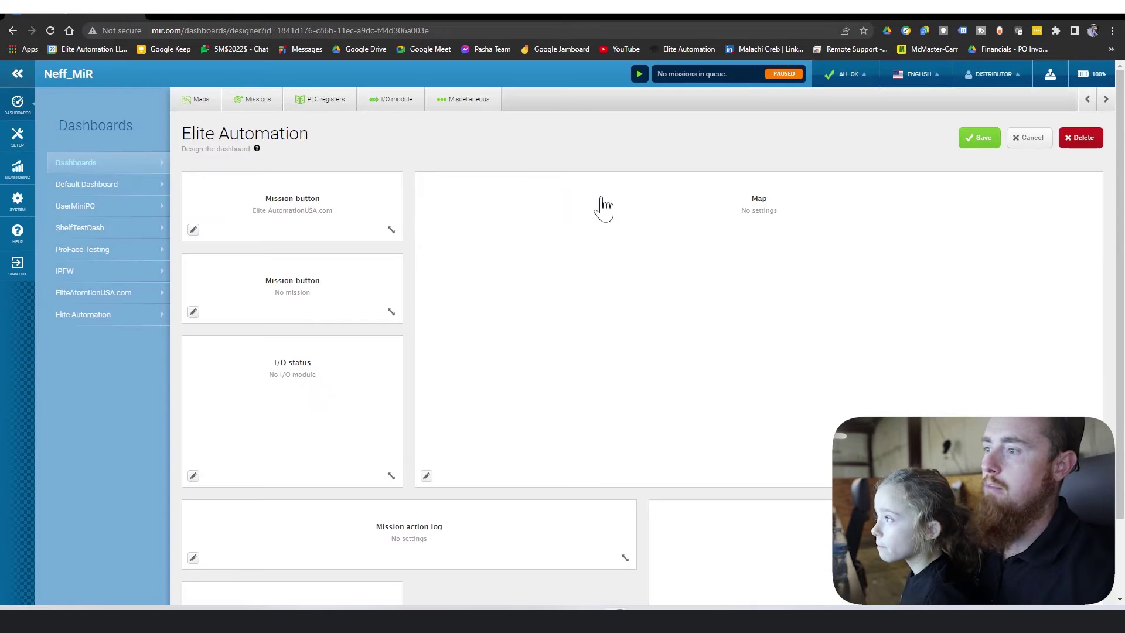
scroll(687, 257, down, 2)
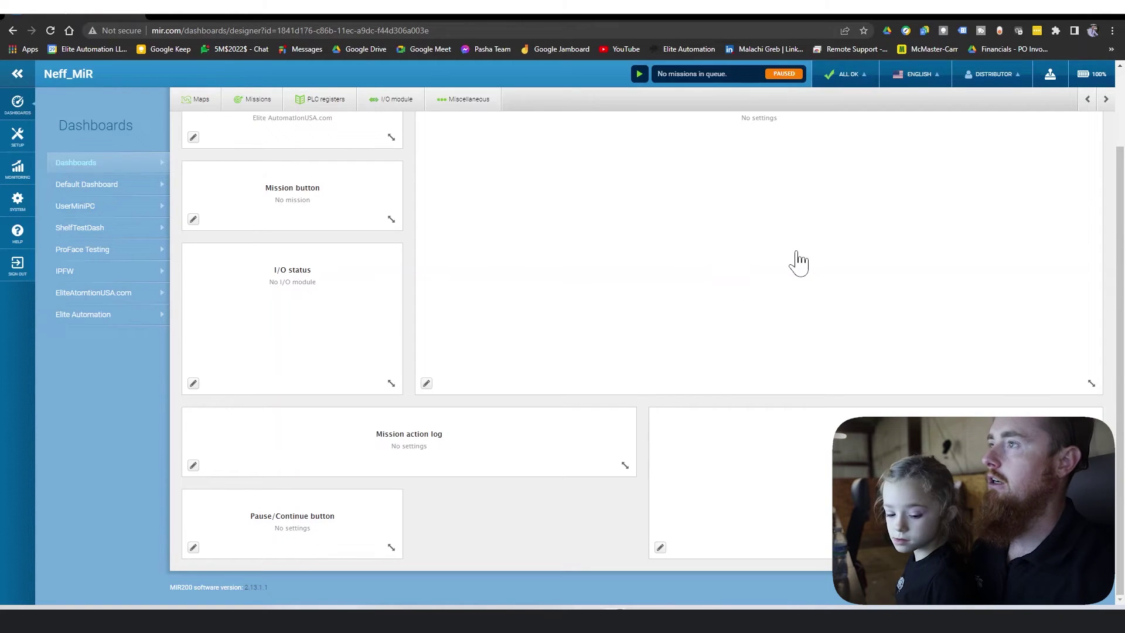
scroll(630, 289, up, 2)
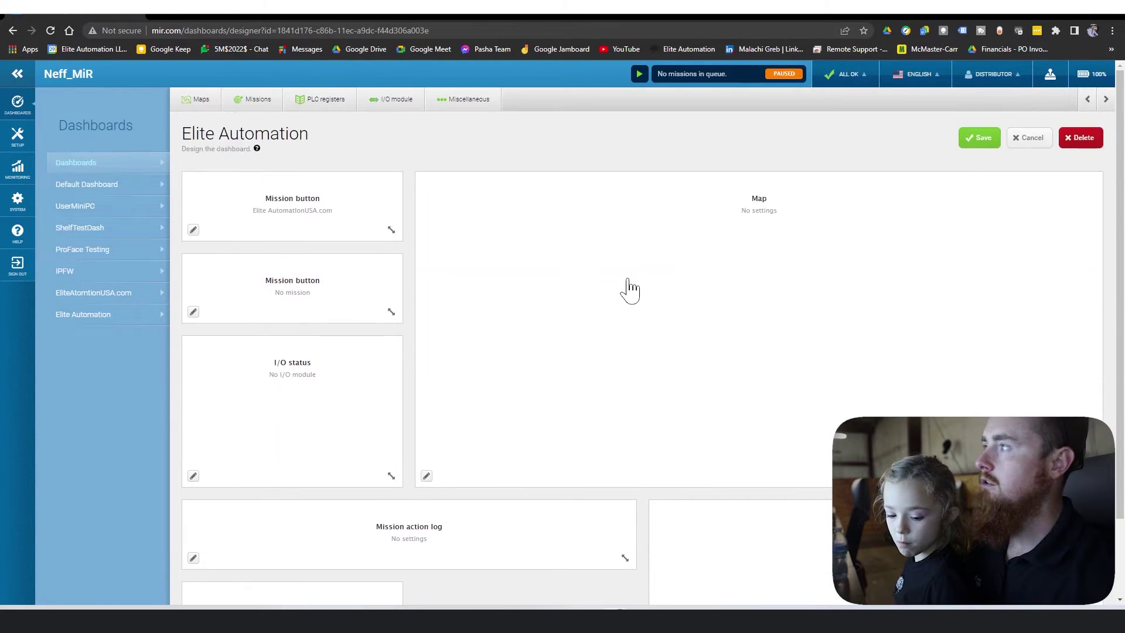
scroll(629, 289, down, 2)
scroll(630, 289, up, 2)
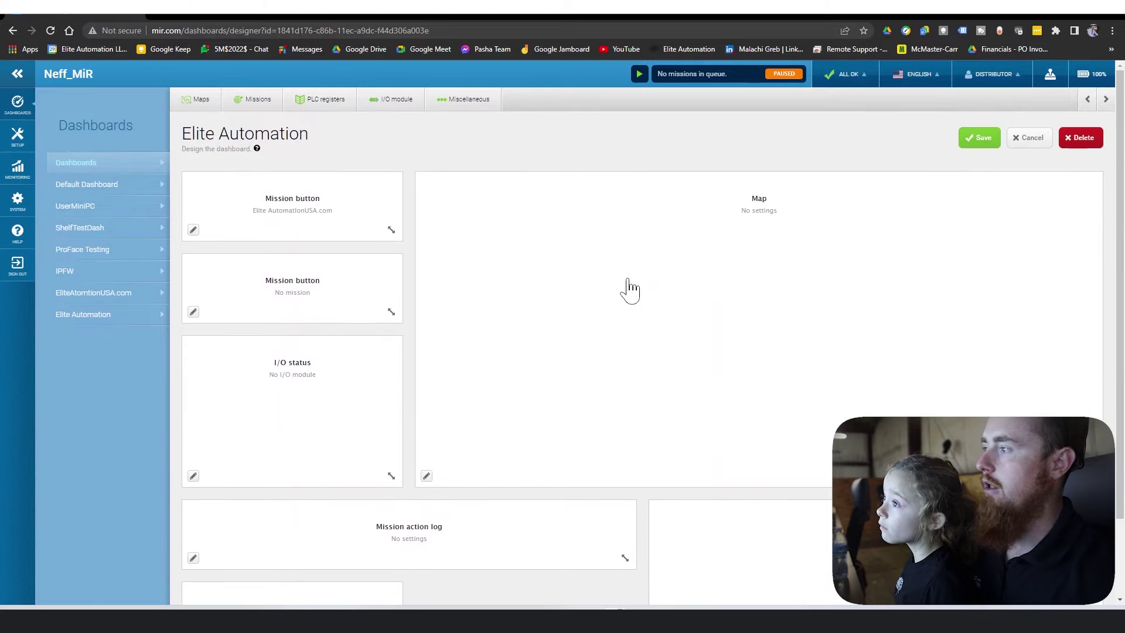
Save the Elite Automation dashboard design and zoom the live shop map.
click(984, 141)
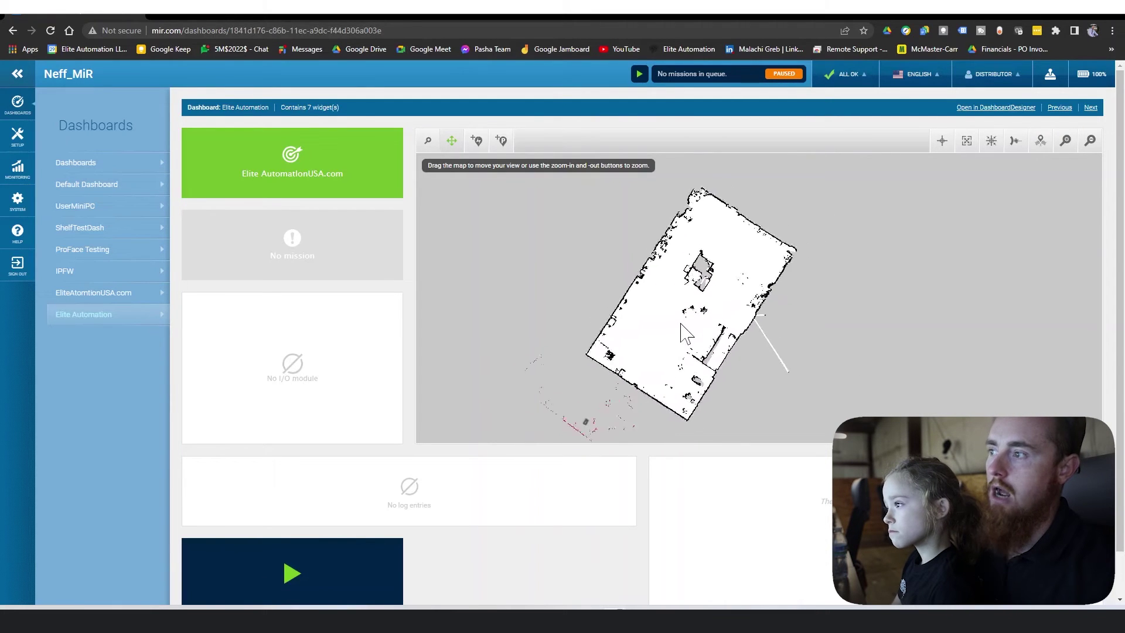
scroll(727, 296, up, 2)
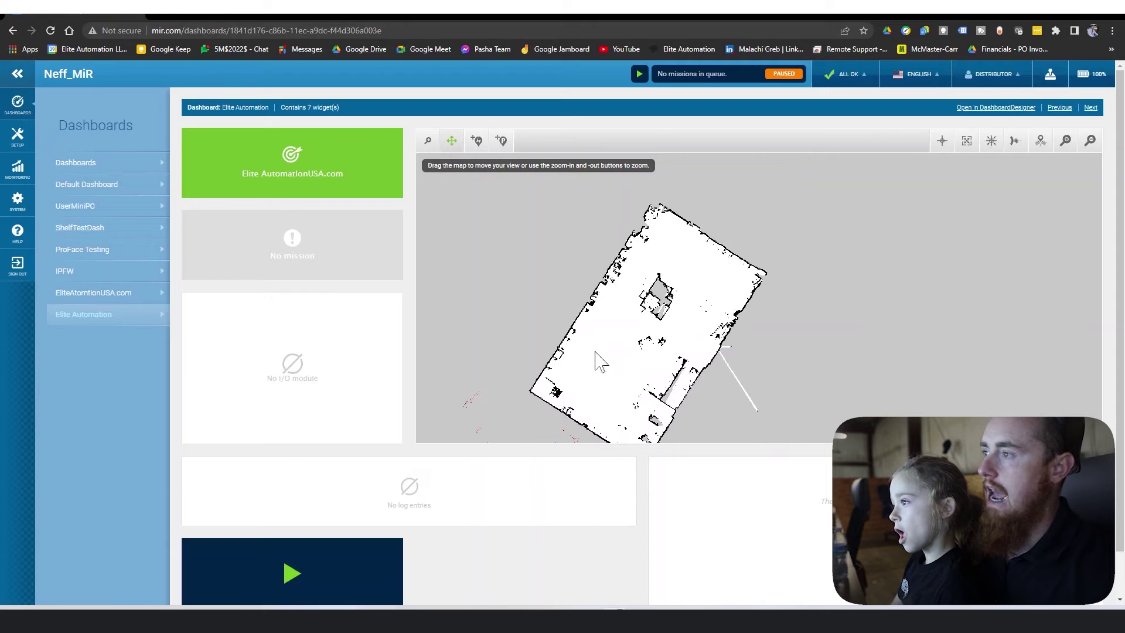
scroll(454, 427, down, 1)
scroll(455, 428, down, 1)
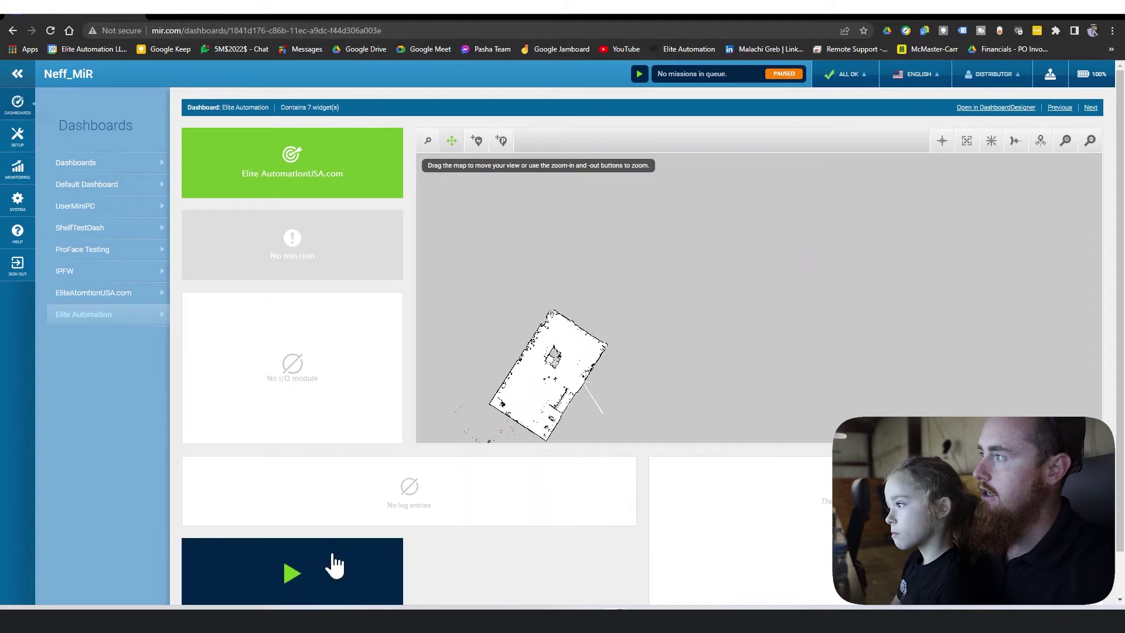
Queue the Elite AutomationUSA.com mission from its button and start the robot running it.
click(317, 182)
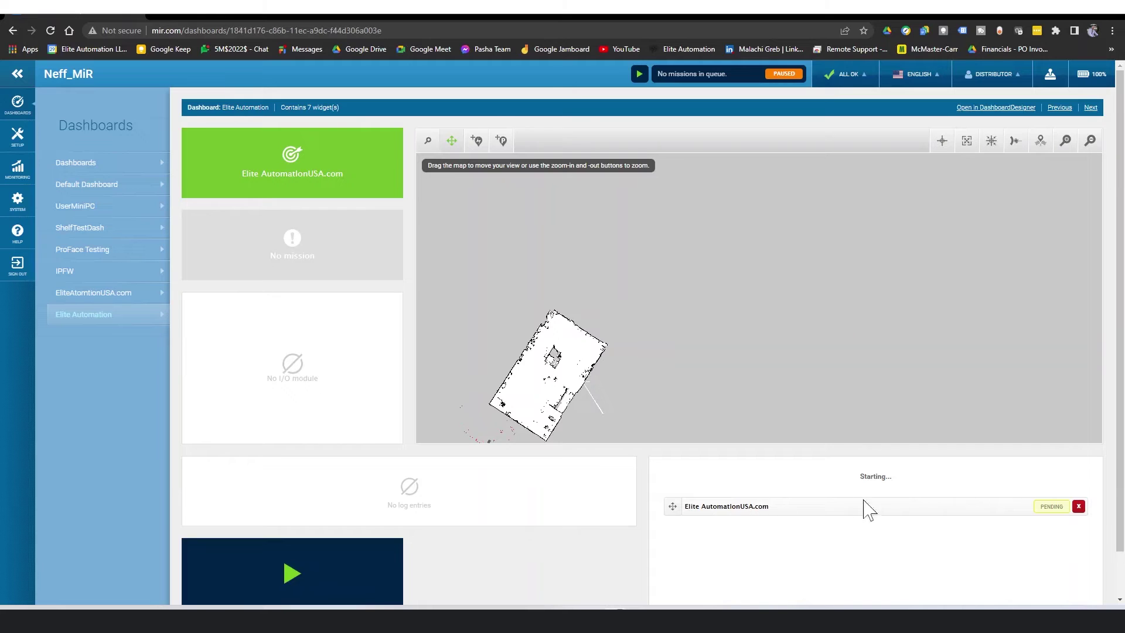
scroll(807, 516, down, 1)
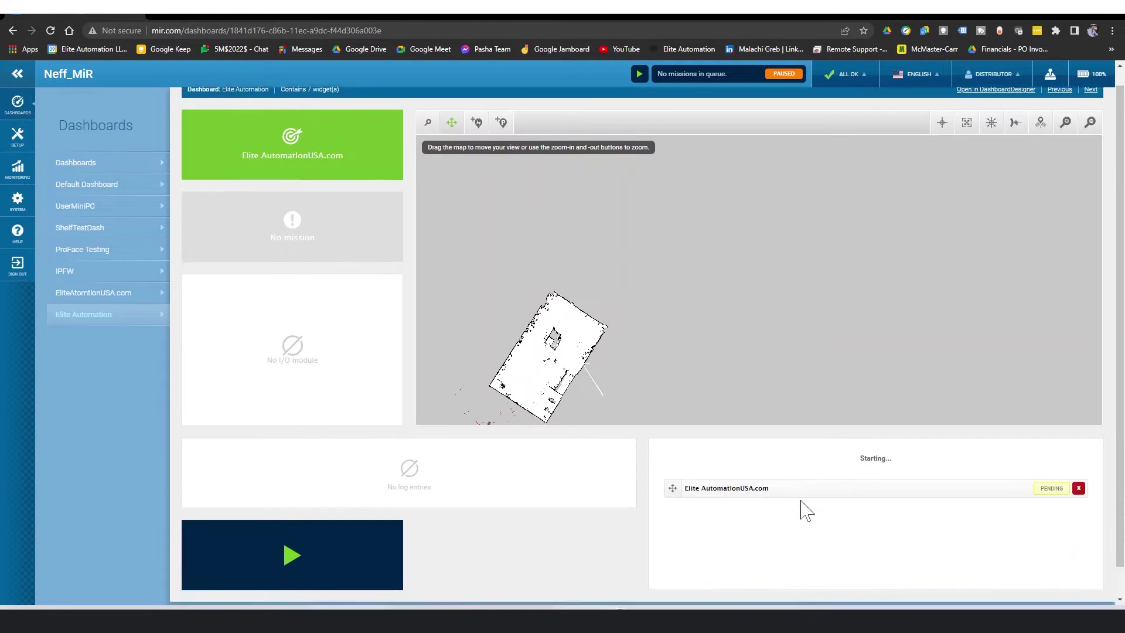
scroll(802, 501, up, 1)
scroll(802, 501, down, 1)
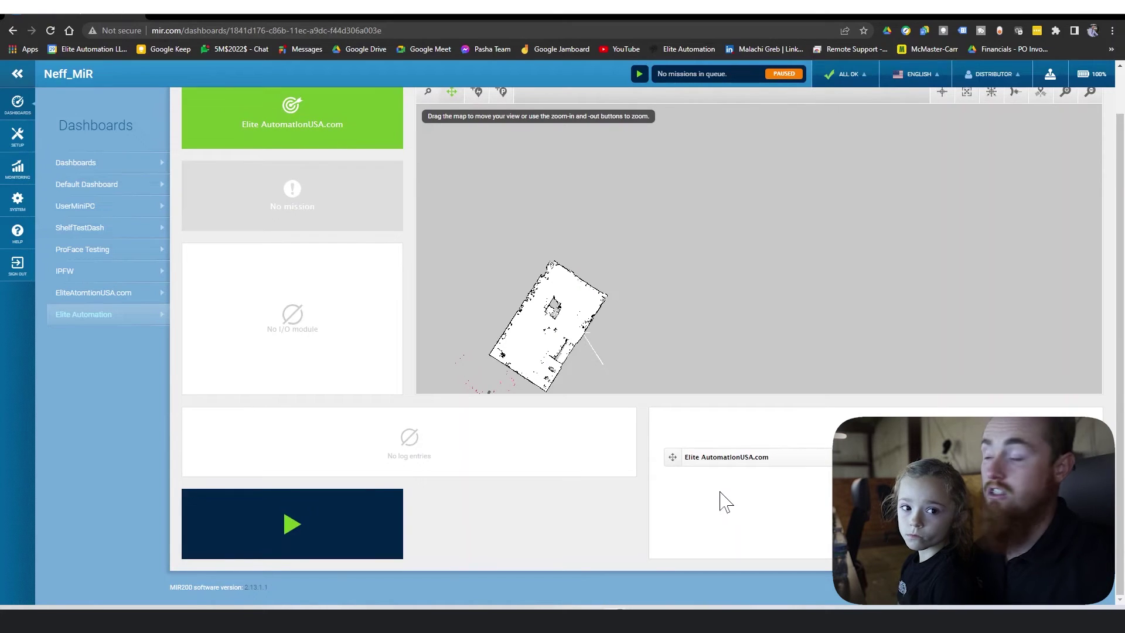
click(288, 528)
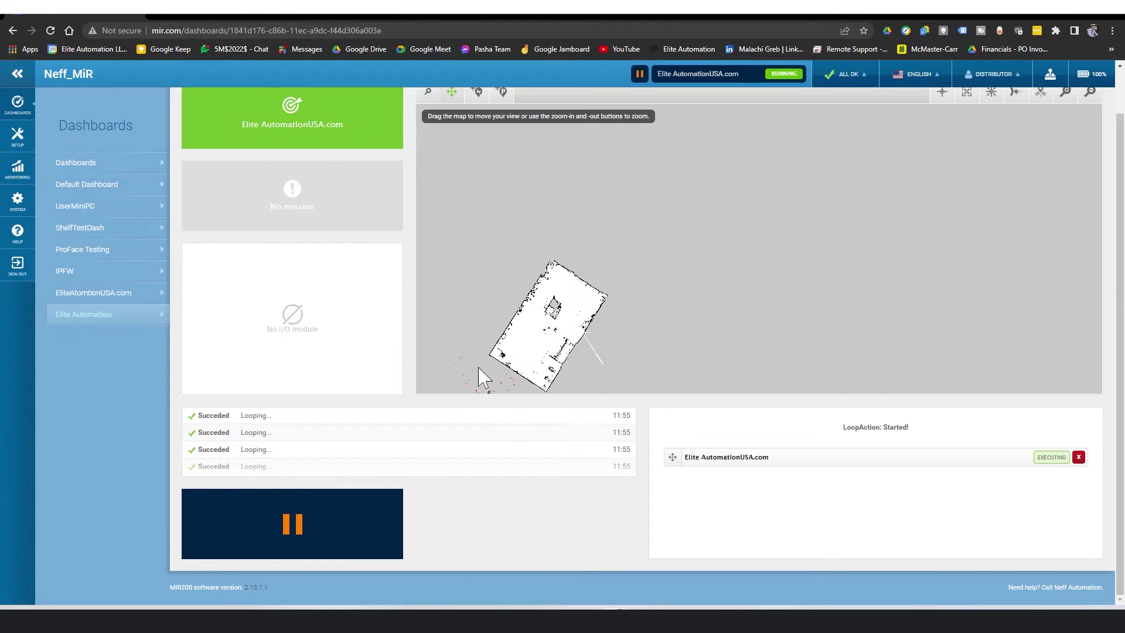
Zoom the shop map in and out to follow the robot as succeeded entries fill the log.
scroll(504, 375, up, 2)
scroll(512, 379, down, 4)
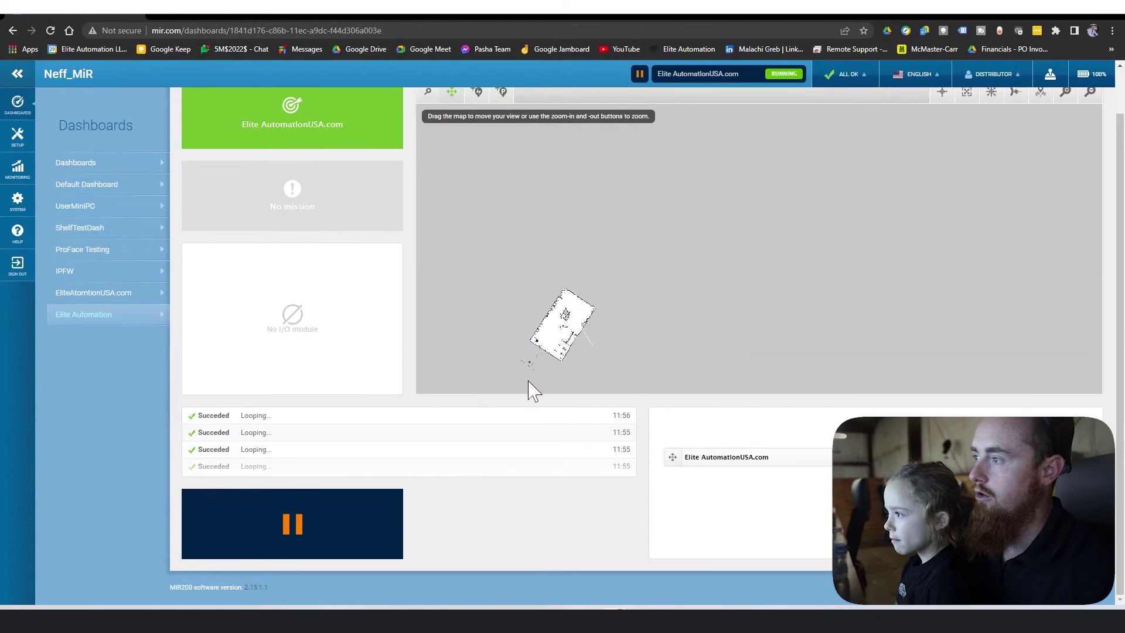
scroll(530, 387, up, 5)
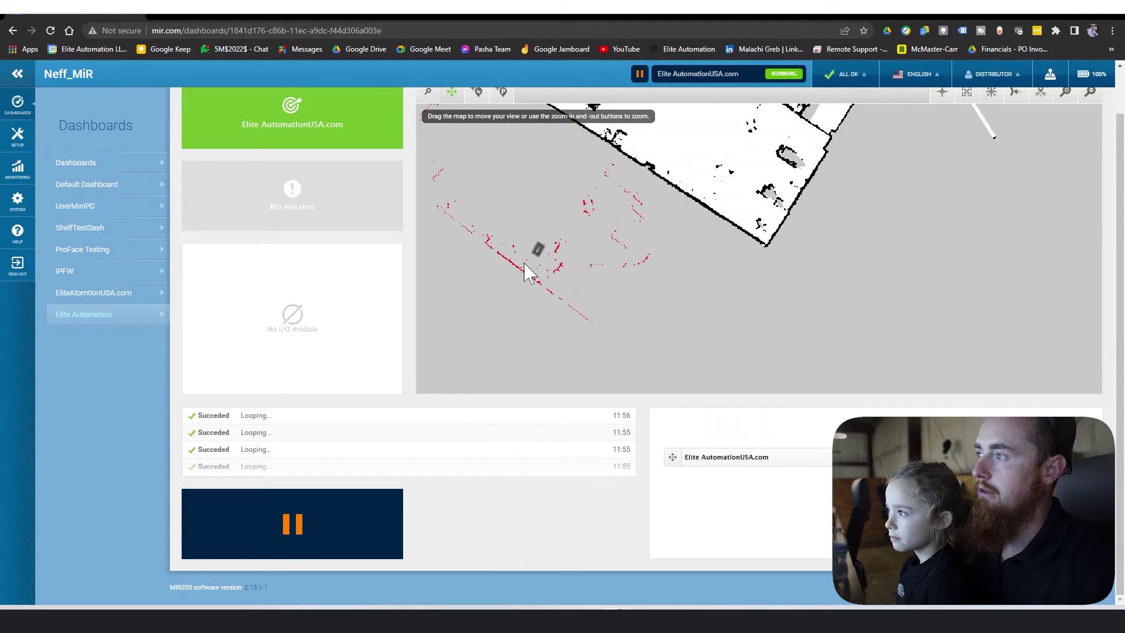
scroll(554, 258, up, 2)
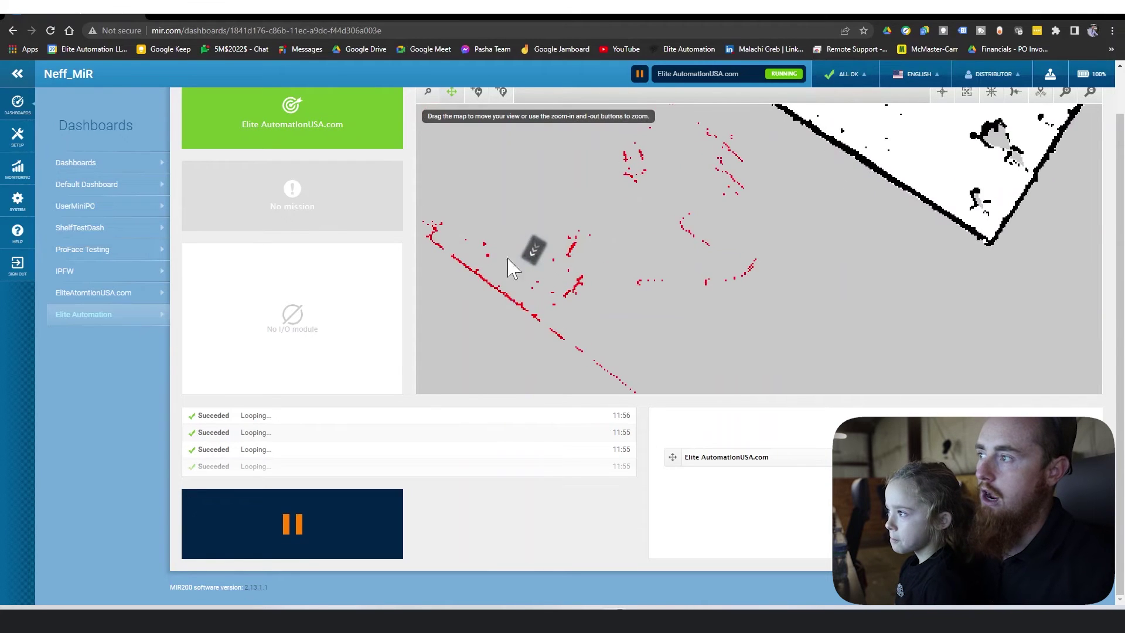
scroll(586, 240, down, 2)
scroll(586, 240, down, 3)
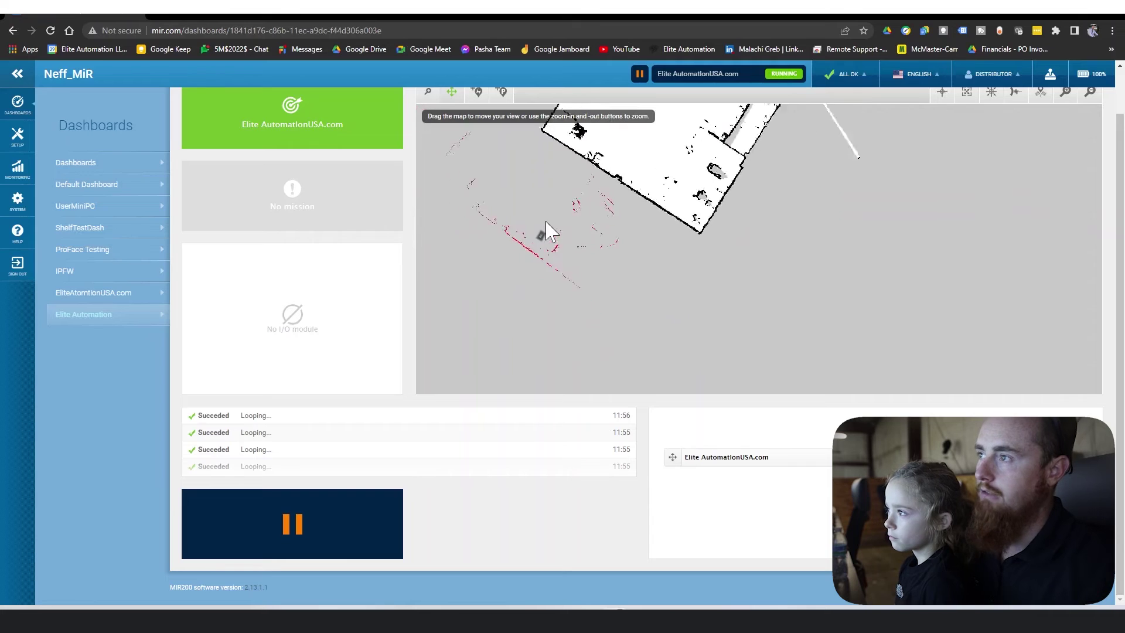
scroll(607, 154, down, 2)
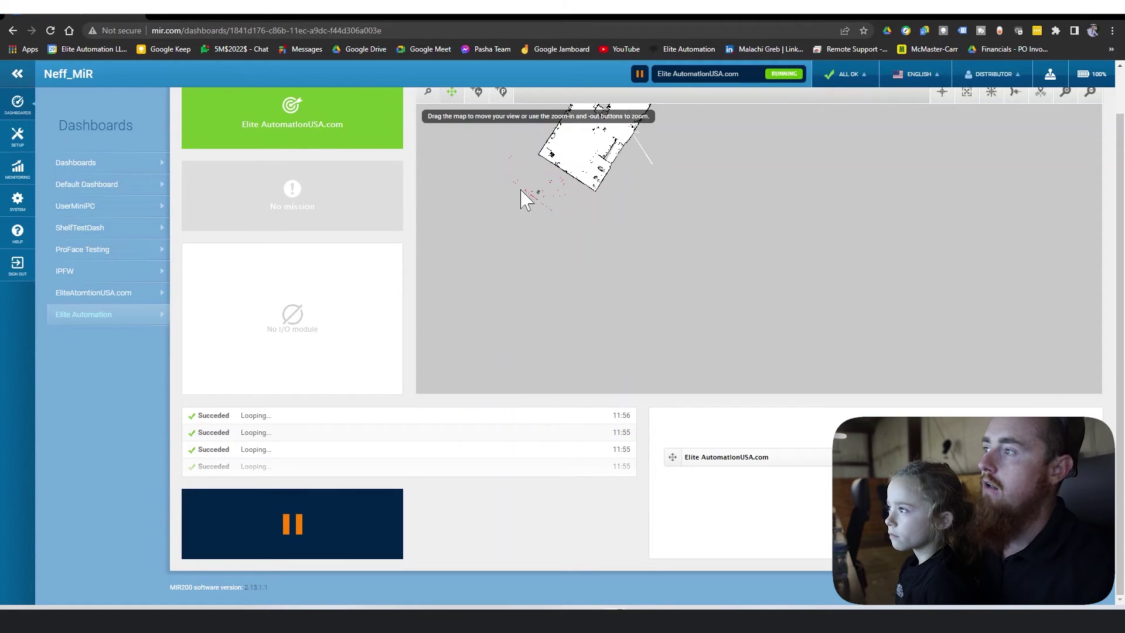
scroll(557, 193, down, 3)
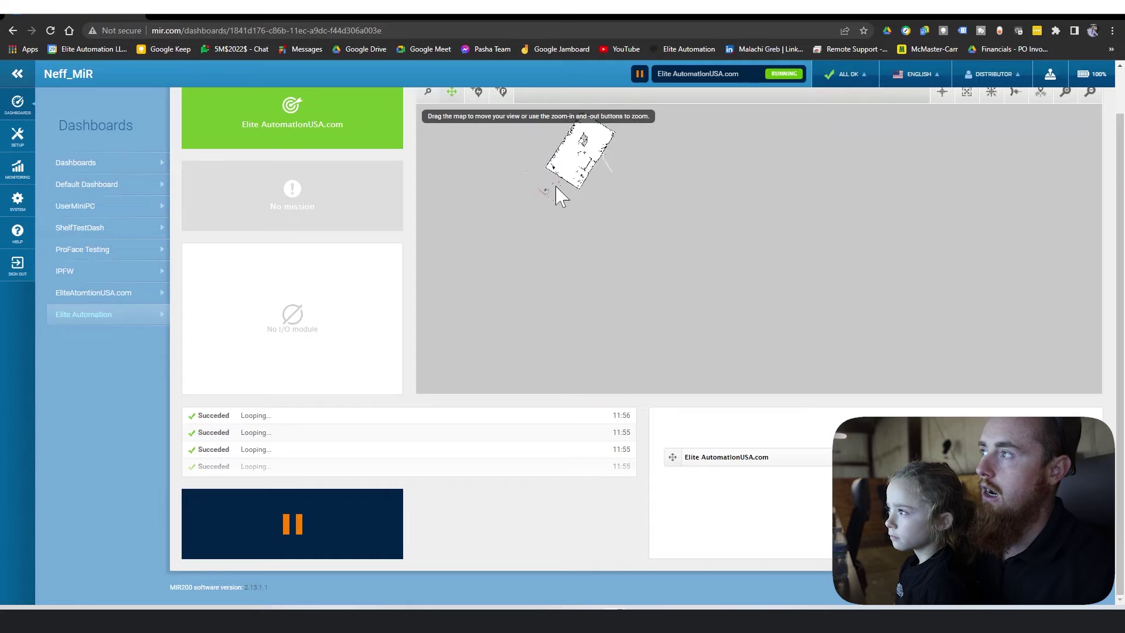
scroll(574, 174, up, 5)
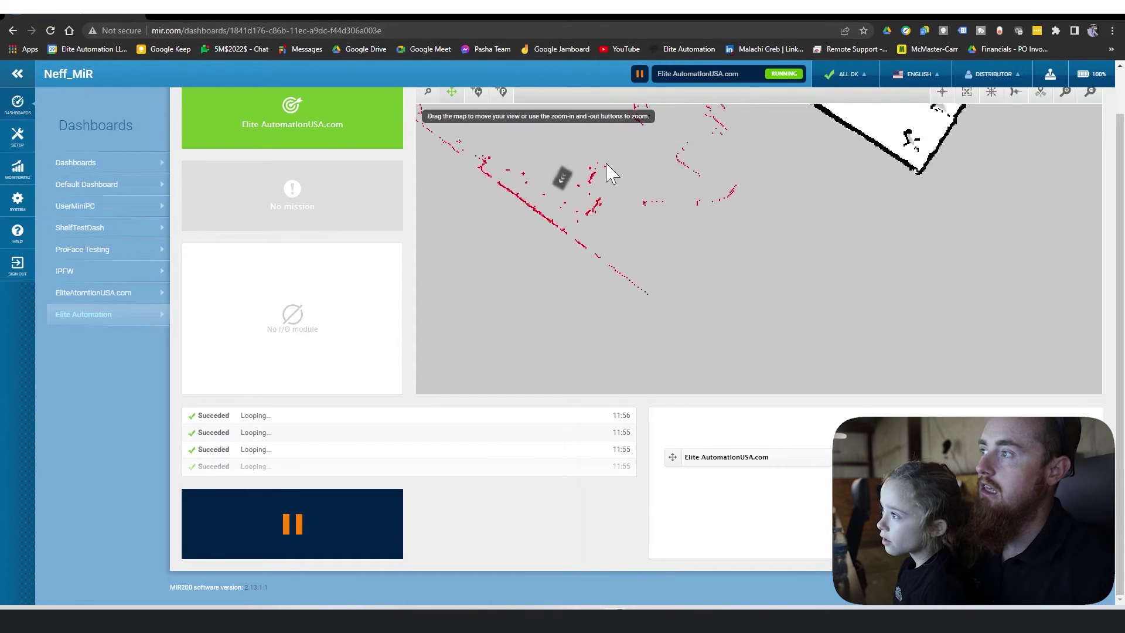
scroll(755, 125, down, 2)
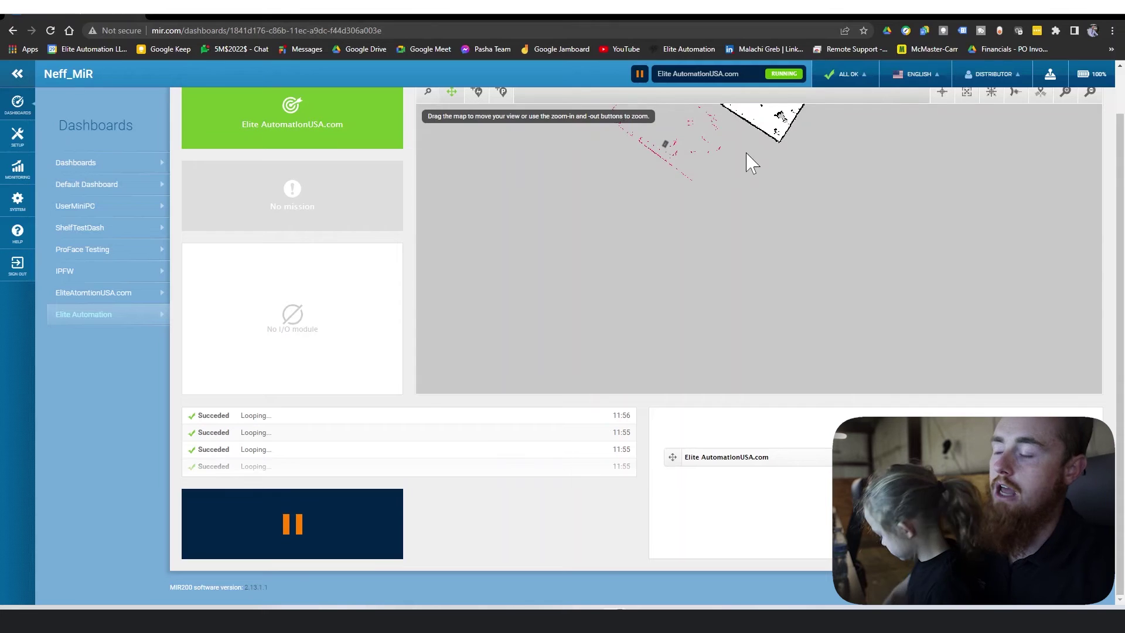
scroll(740, 159, up, 3)
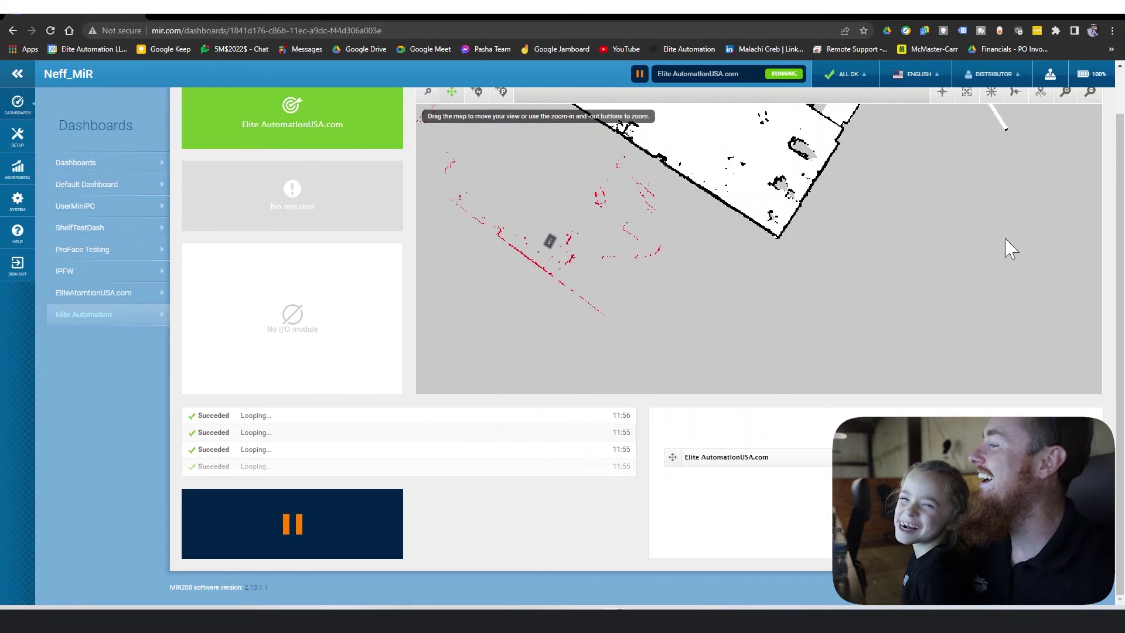
scroll(1034, 271, down, 6)
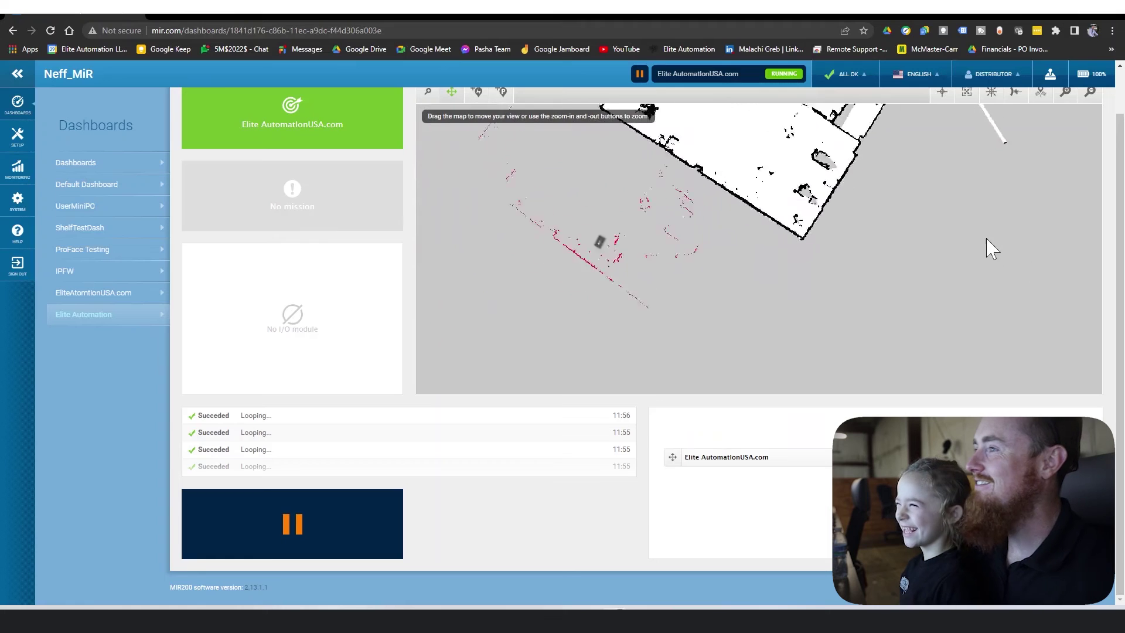
scroll(988, 215, up, 6)
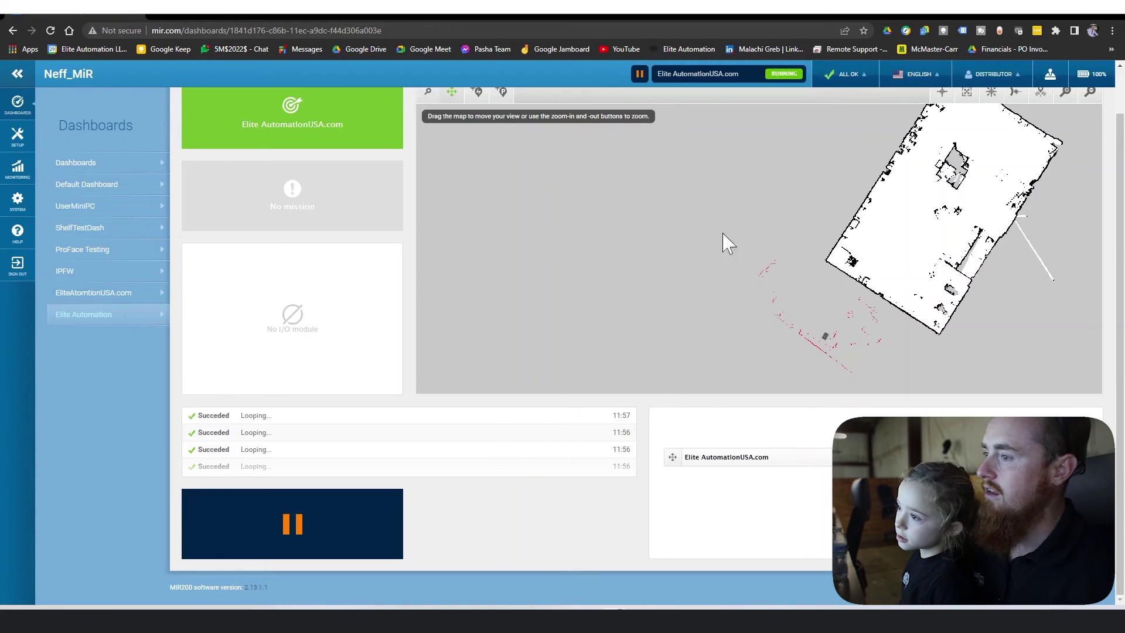
scroll(653, 221, down, 2)
scroll(412, 230, up, 1)
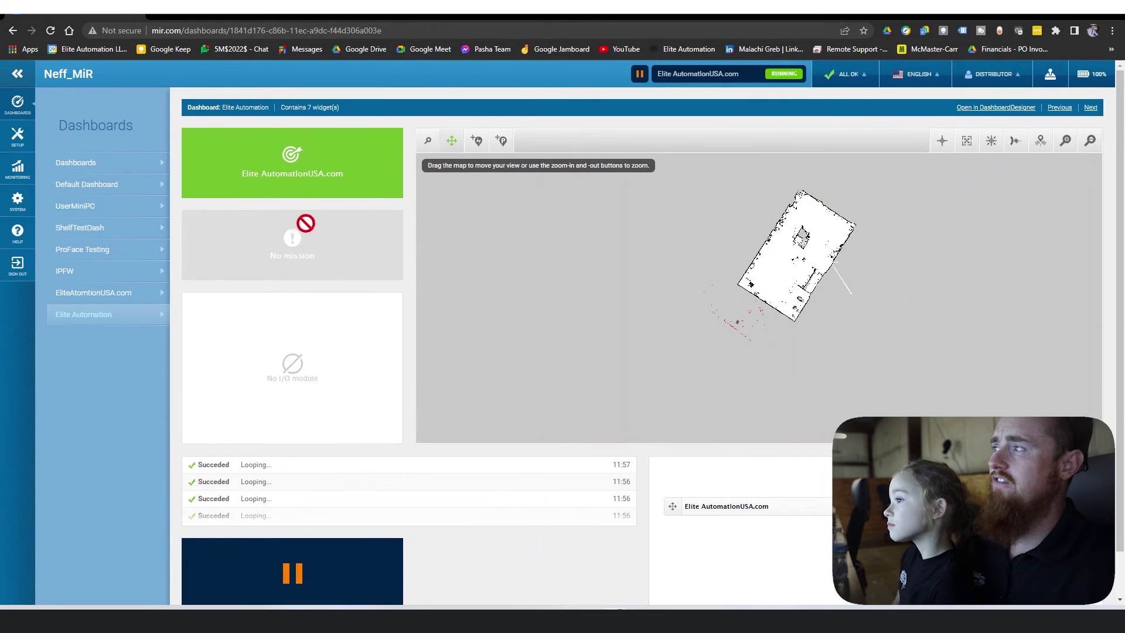